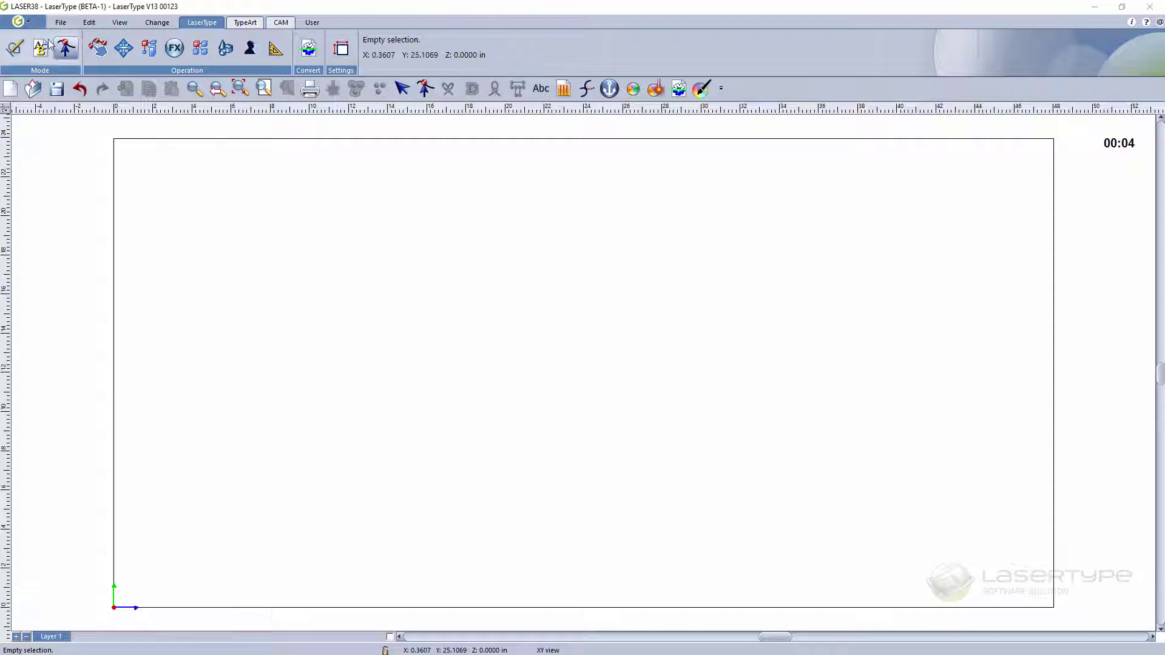
# - Examine the file formats available for import and the settings for creating a TypeArt object, without importing or creating anything
pyautogui.click(29, 23)
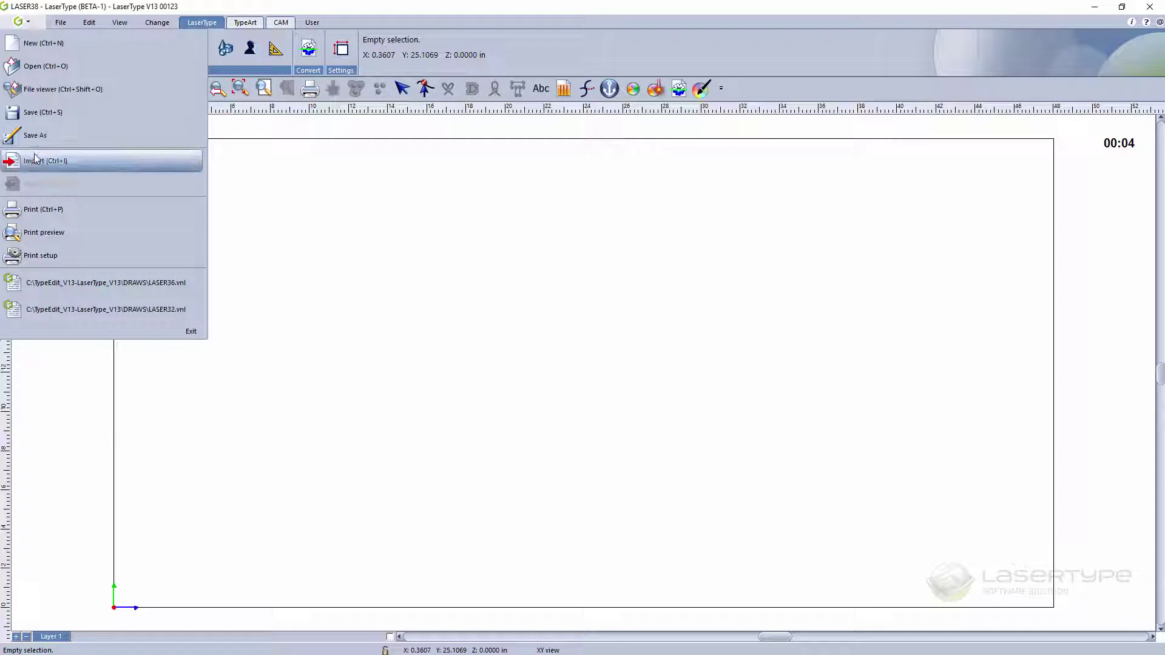
pyautogui.moveTo(35, 159)
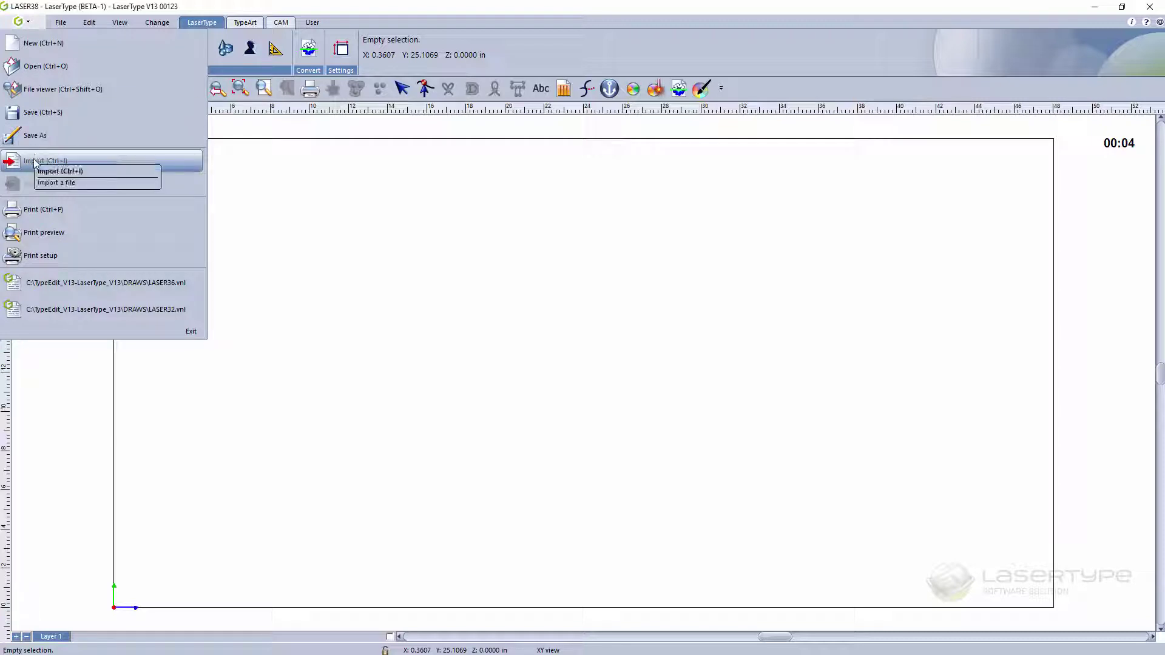
pyautogui.click(77, 168)
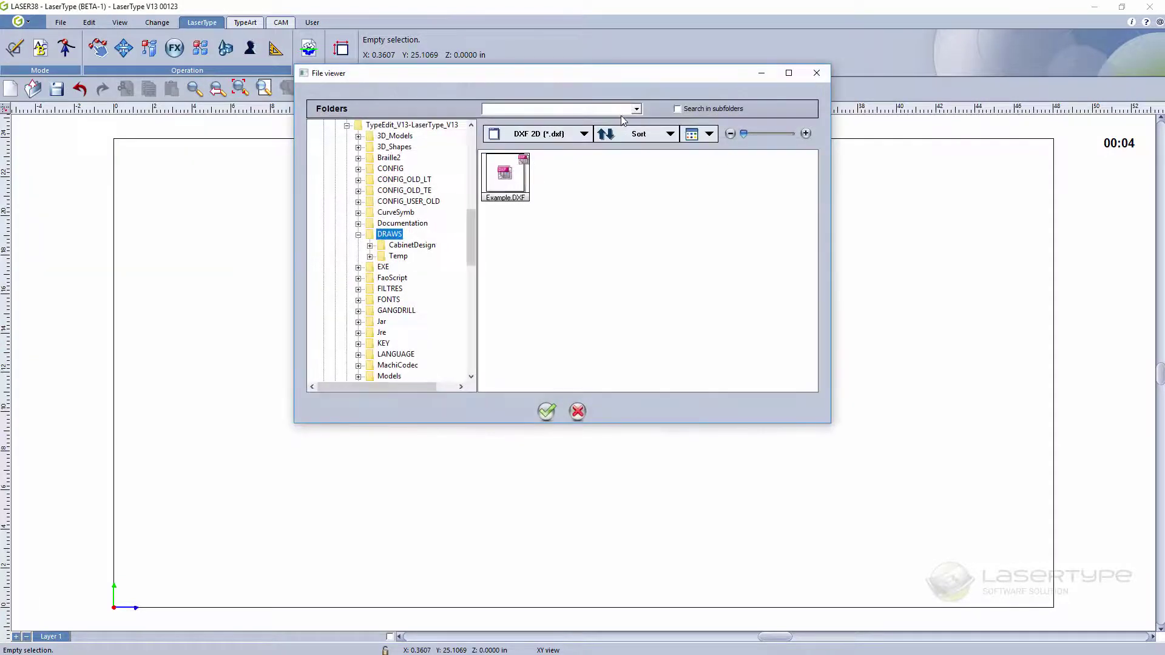
pyautogui.click(578, 136)
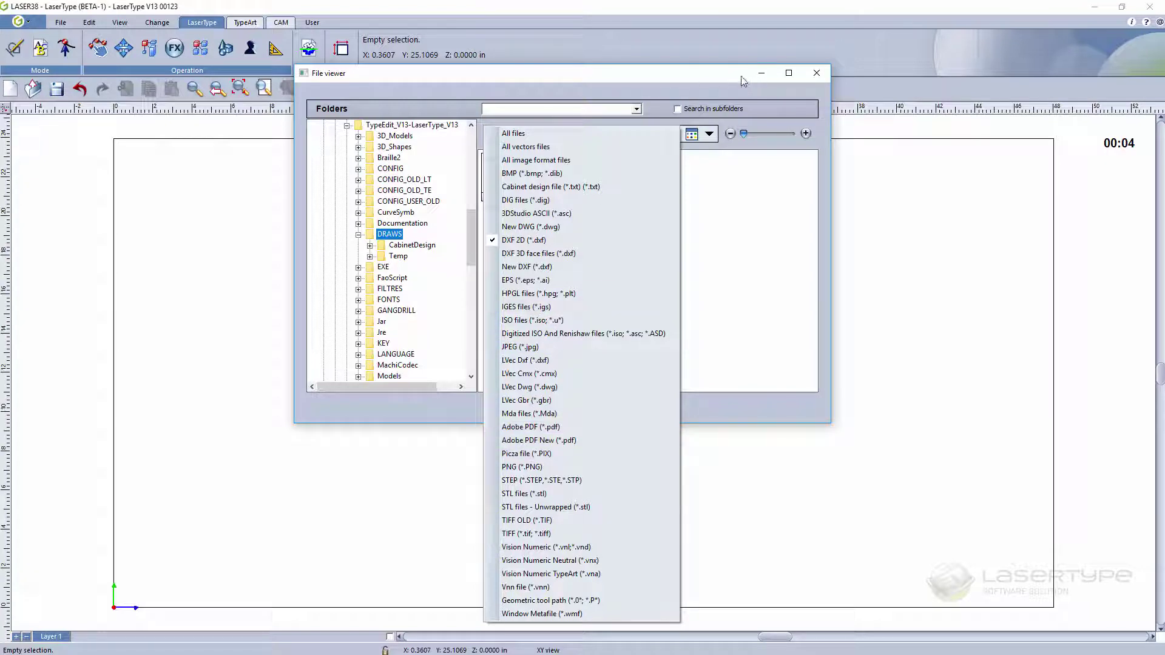
pyautogui.click(817, 75)
pyautogui.click(817, 75)
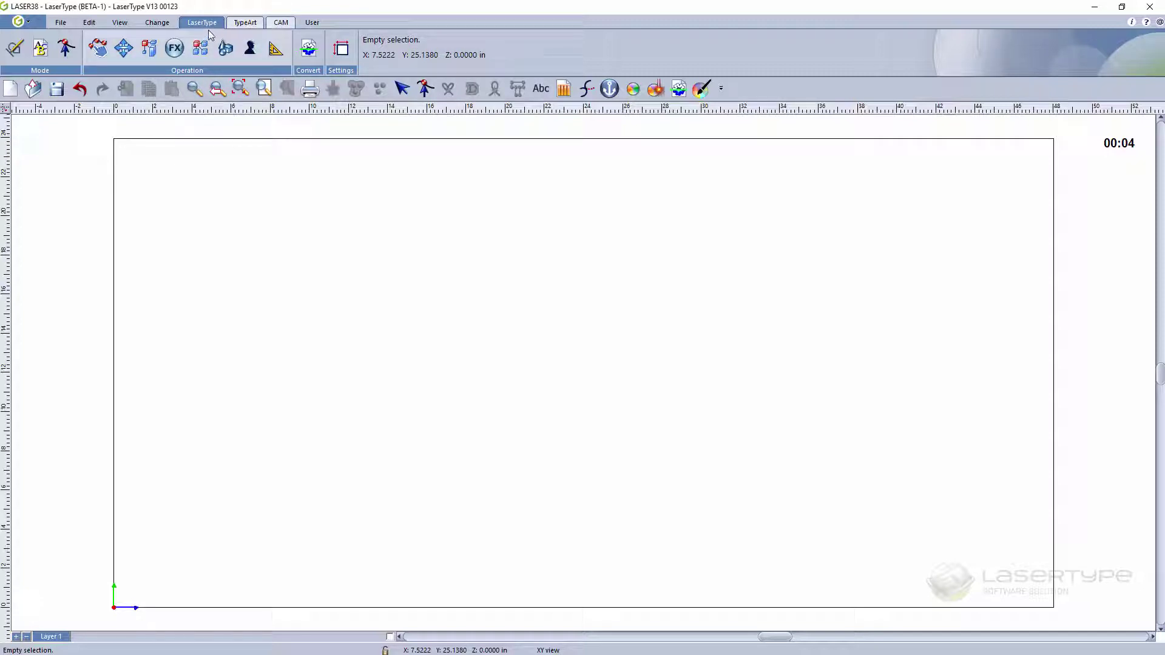
pyautogui.click(245, 22)
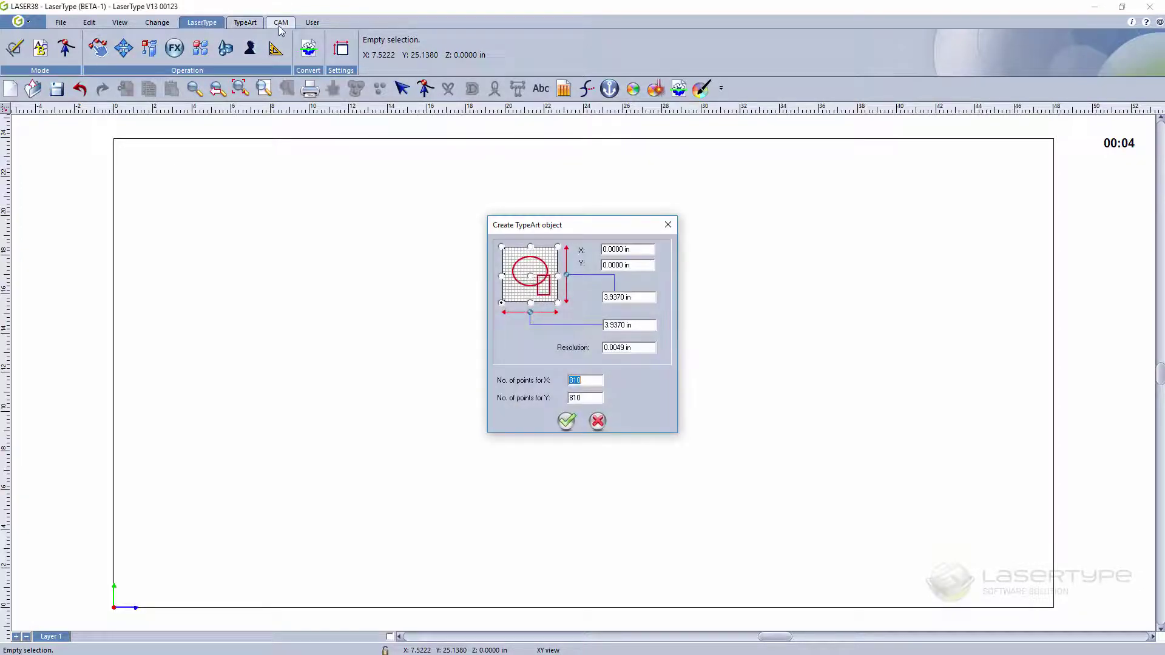
pyautogui.click(597, 421)
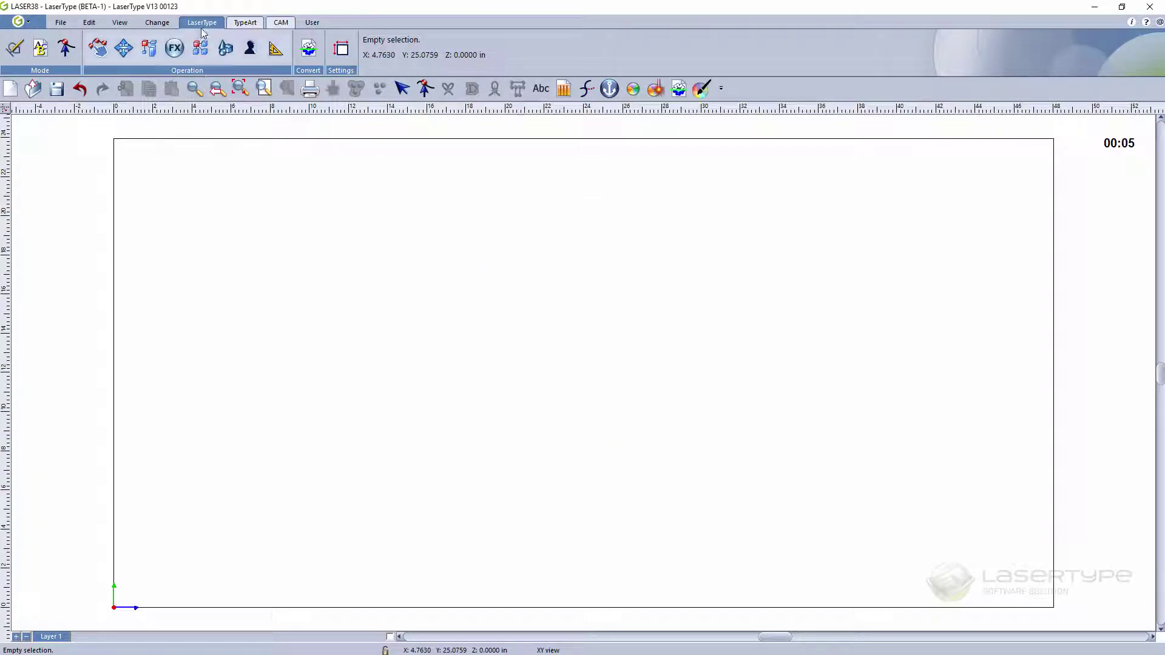
# - Draw a horizontal block arrow pointing right in the middle of the plate, about 30.8 in long and 10.8 in high, using the second arrow type
pyautogui.click(17, 49)
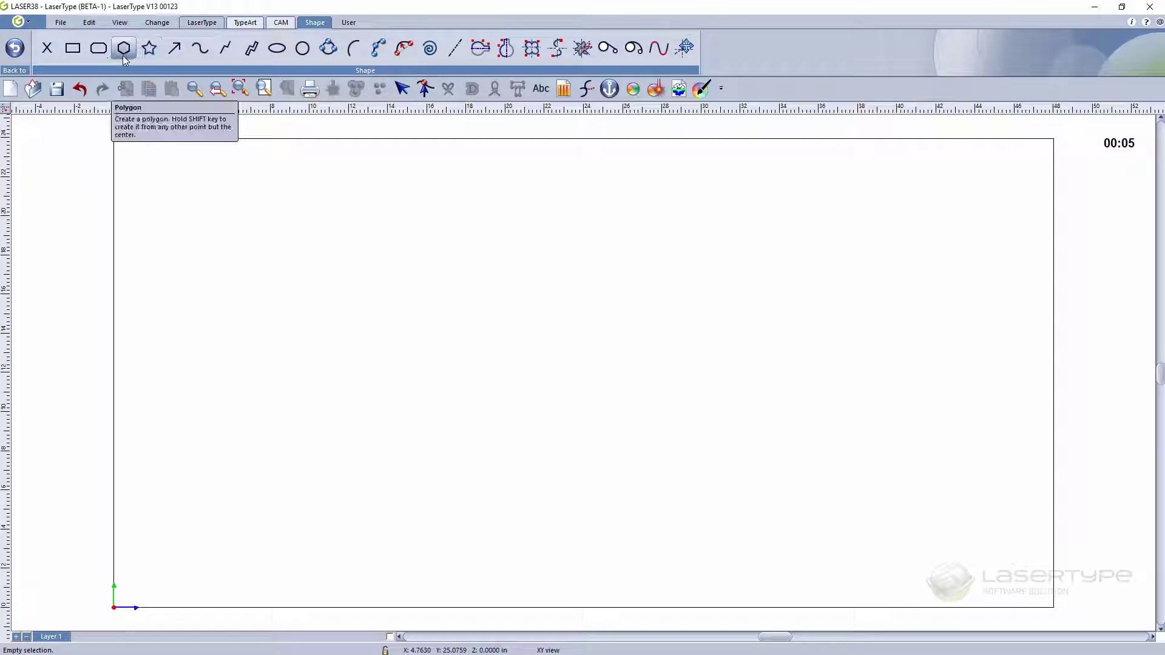
pyautogui.click(180, 56)
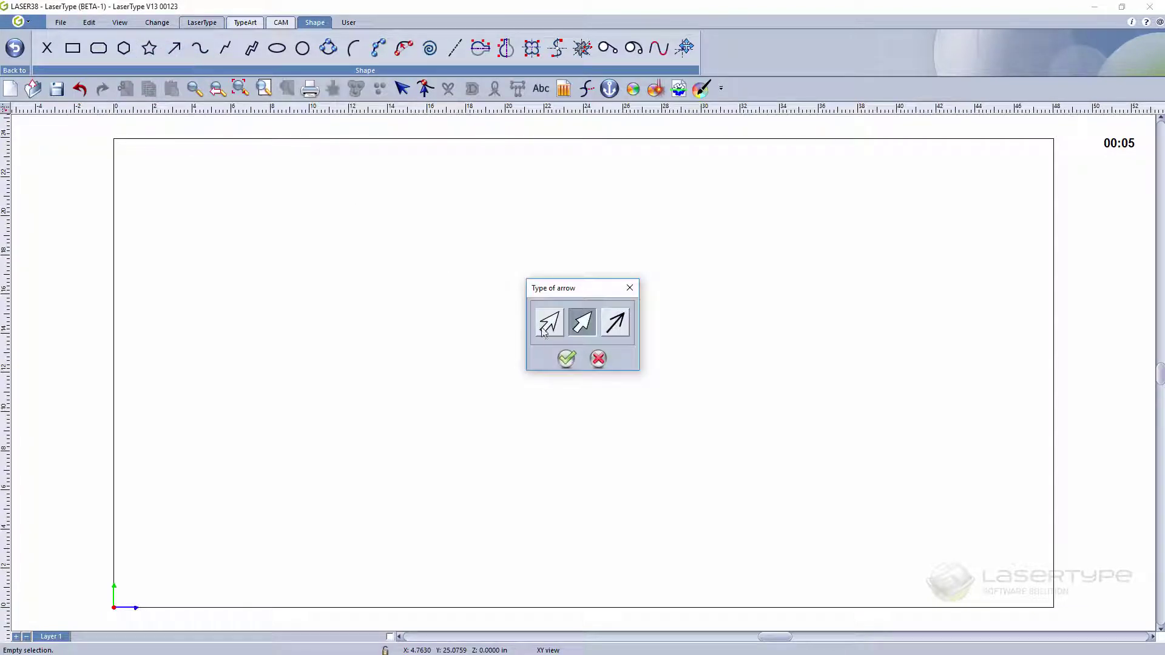
pyautogui.click(554, 328)
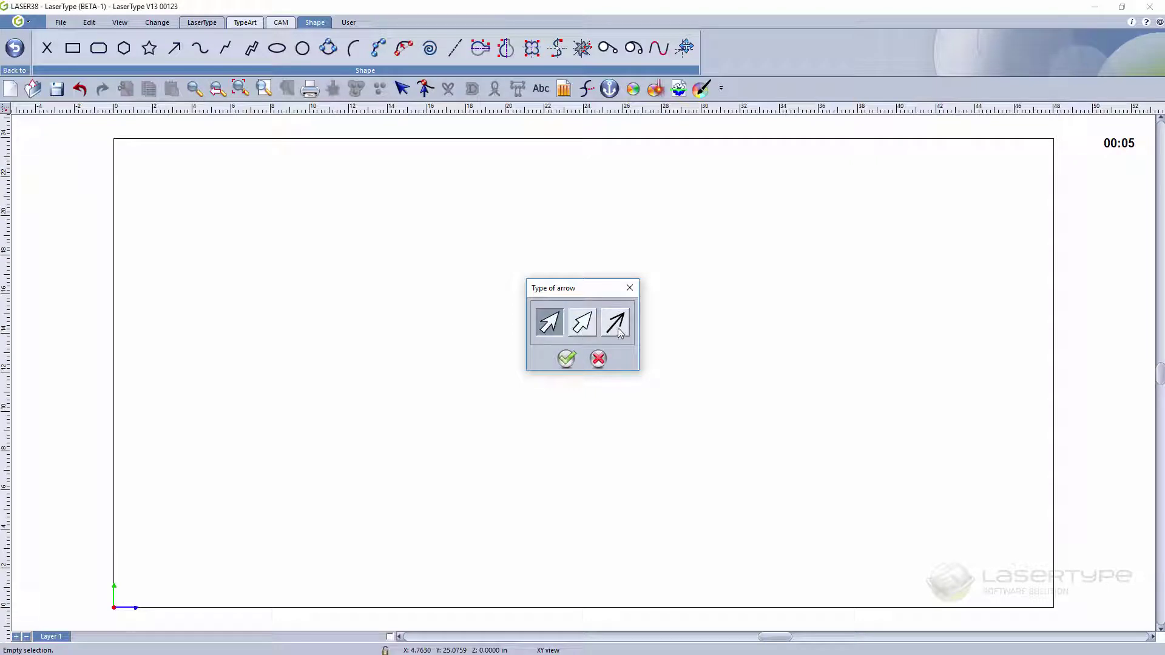
pyautogui.click(582, 327)
pyautogui.click(566, 359)
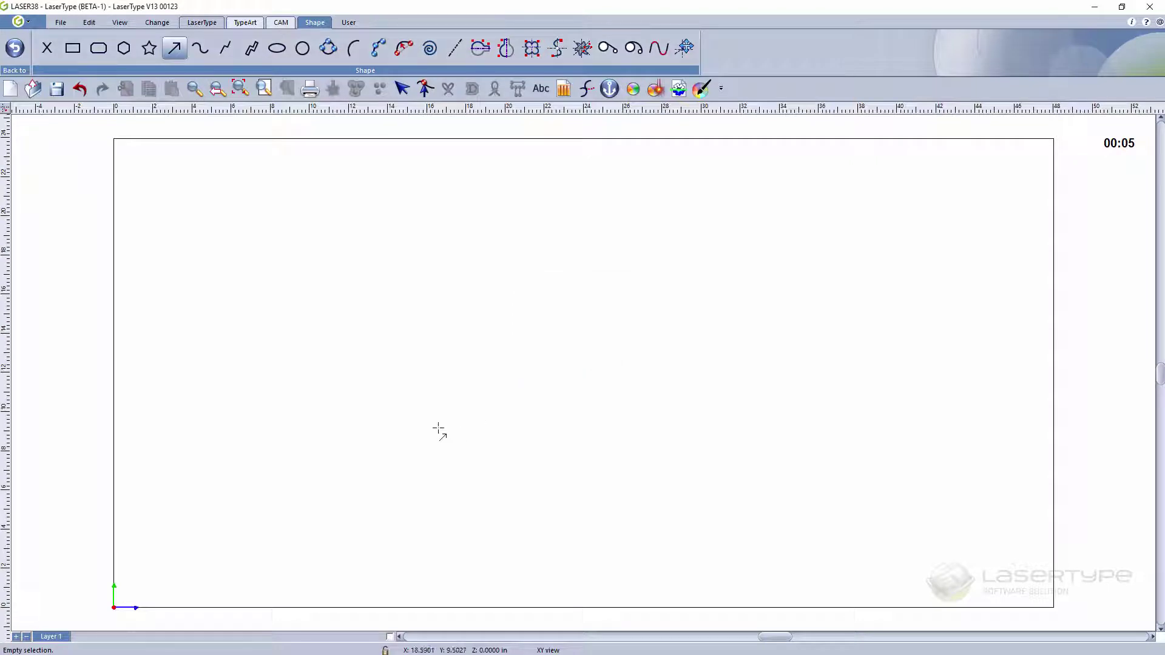
pyautogui.moveTo(317, 382)
pyautogui.mouseDown()
pyautogui.moveTo(950, 389)
pyautogui.moveTo(921, 381)
pyautogui.mouseUp()
pyautogui.hotkey('ctrl', 'z')
pyautogui.moveTo(584, 381)
pyautogui.mouseDown()
pyautogui.moveTo(585, 316)
pyautogui.moveTo(586, 344)
pyautogui.moveTo(638, 267)
pyautogui.moveTo(598, 269)
pyautogui.moveTo(646, 276)
pyautogui.mouseUp()
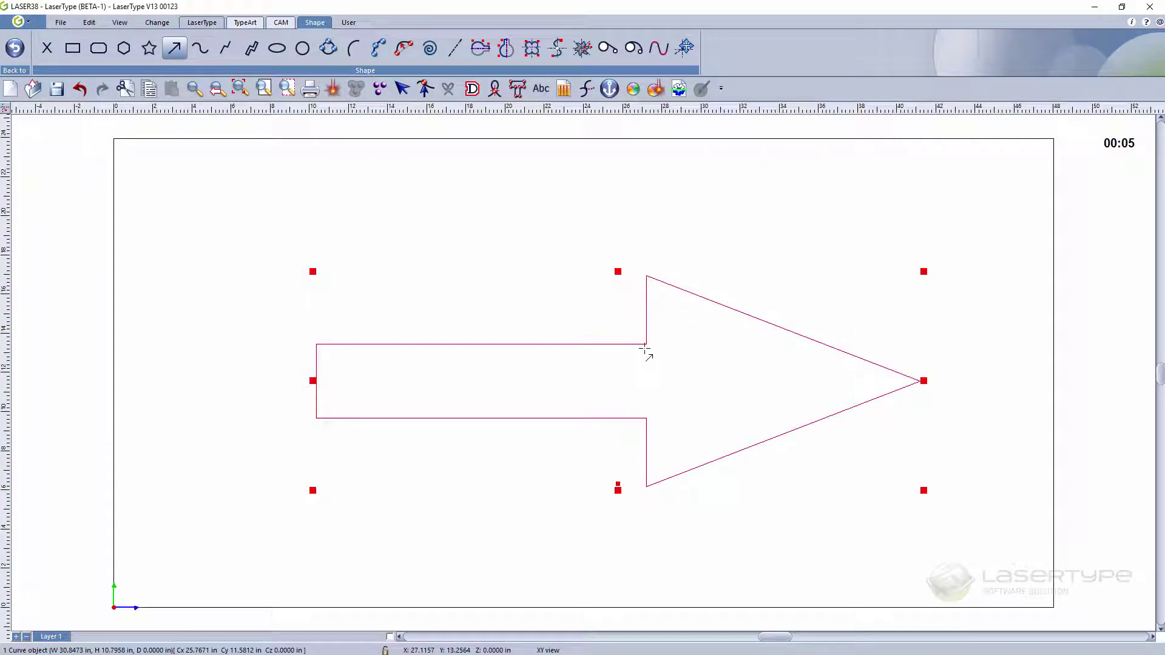
pyautogui.press('Escape')
pyautogui.click(662, 363)
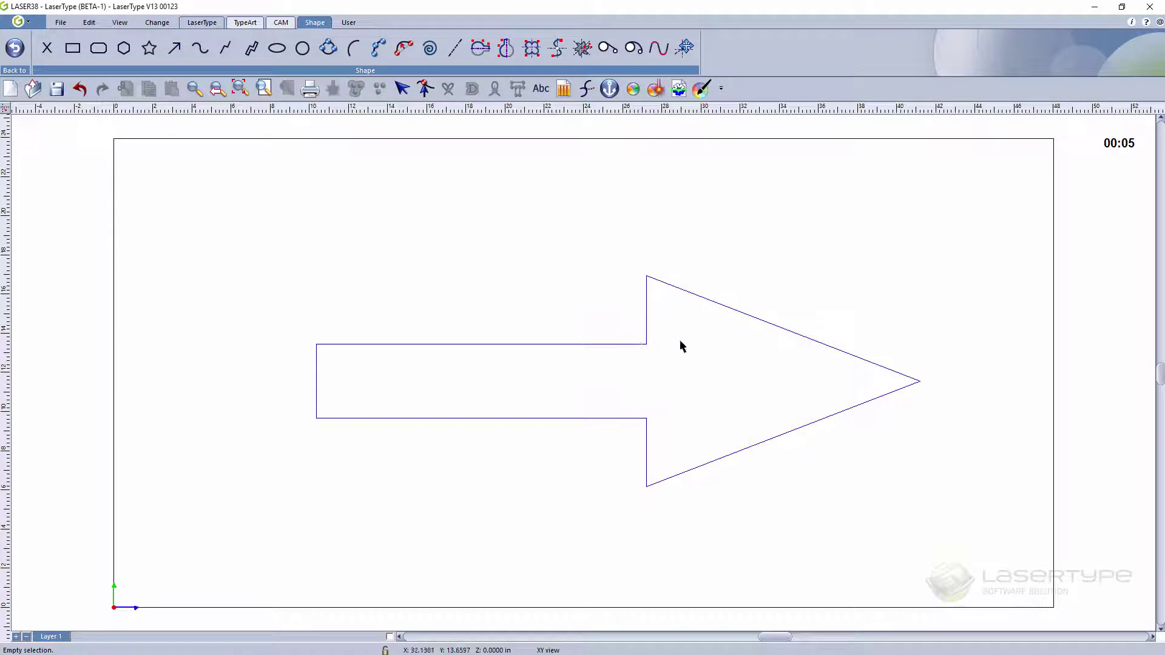
# - Edit the arrow's points and adjust the X coordinate of the point at its tip
pyautogui.click(425, 89)
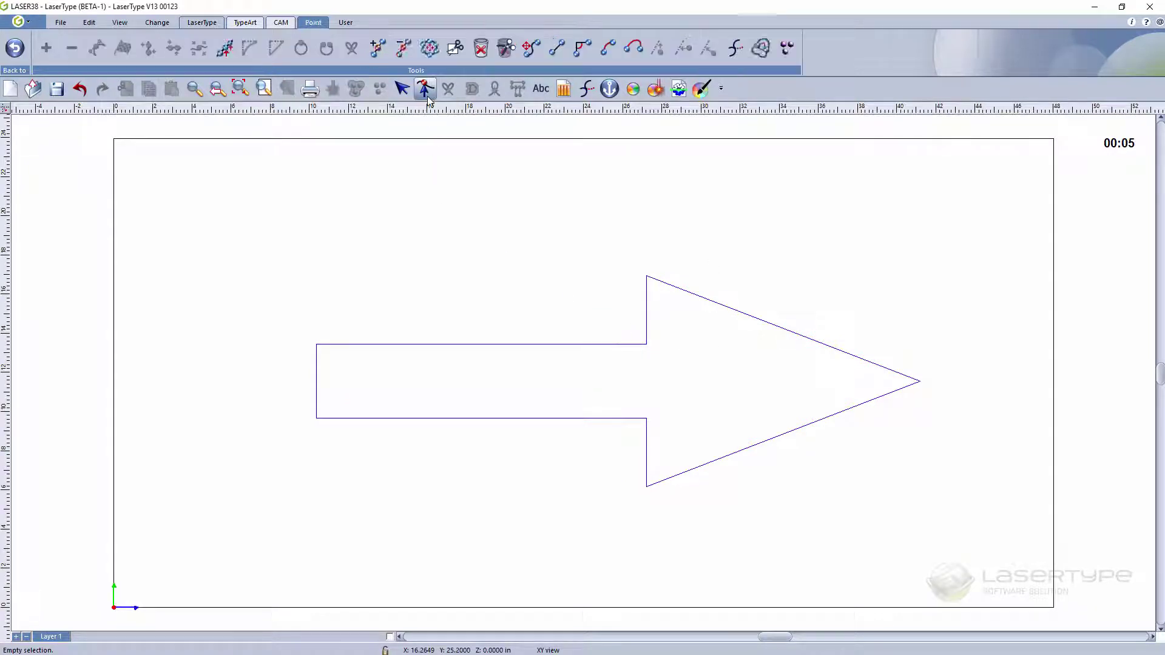
pyautogui.click(465, 345)
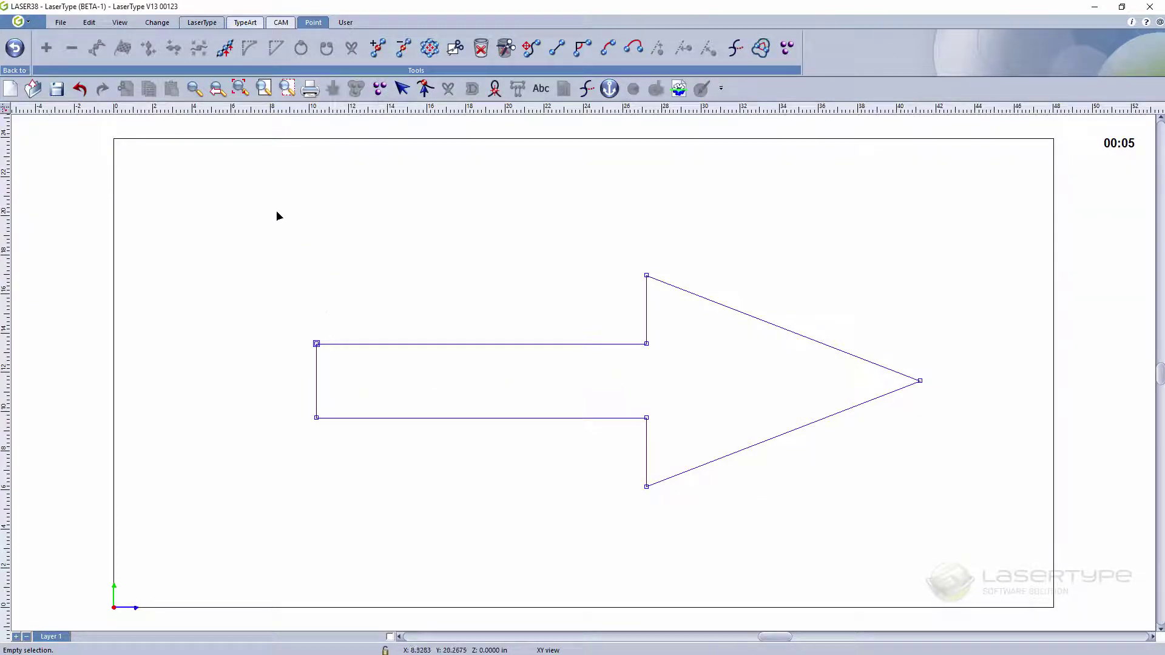
pyautogui.moveTo(276, 211); pyautogui.dragTo(969, 516)
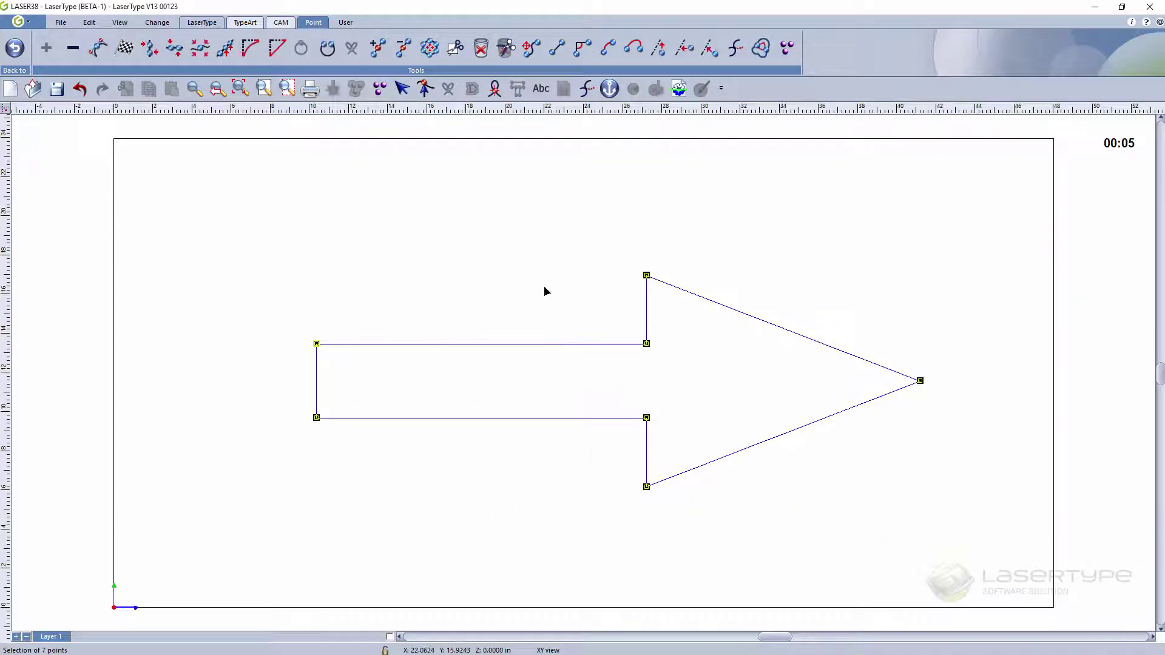
pyautogui.doubleClick(921, 381)
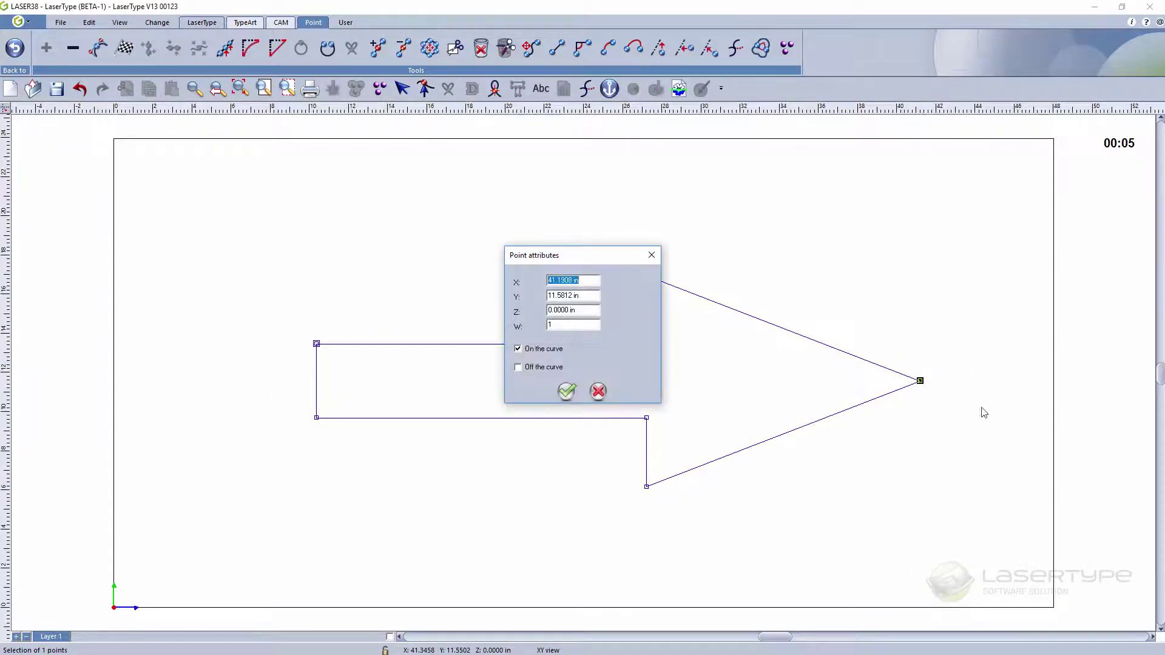
pyautogui.click(580, 281)
pyautogui.click(567, 392)
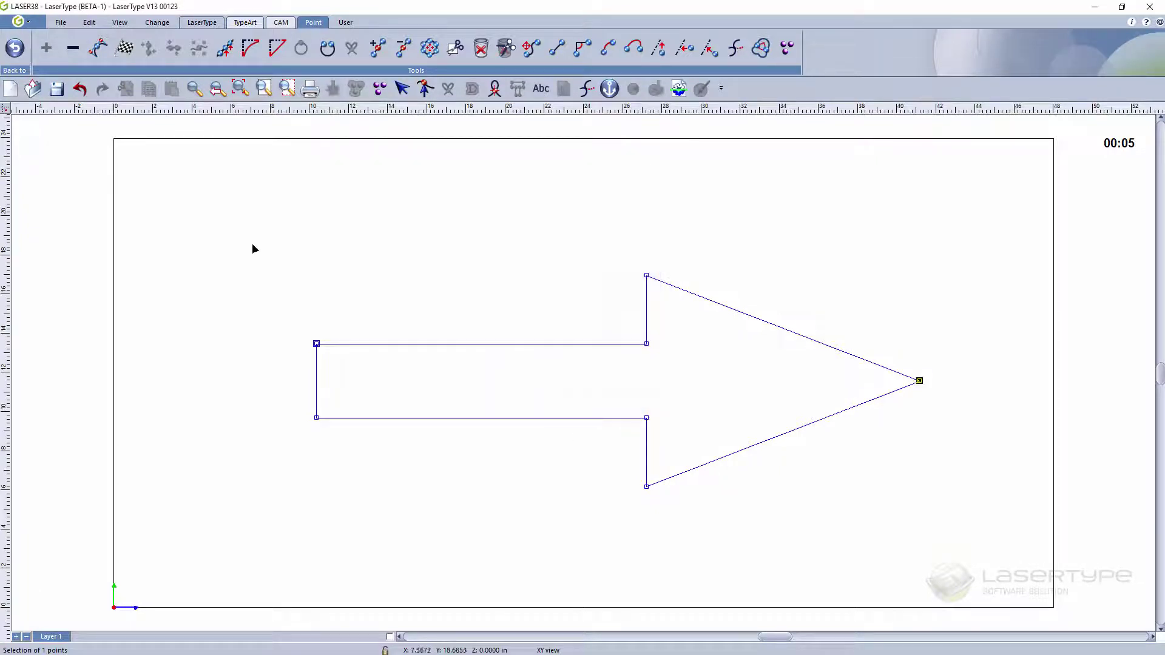
# - Round all seven corners of the arrow with a 1.0000 in radius and leave point editing
pyautogui.moveTo(268, 236); pyautogui.dragTo(951, 531)
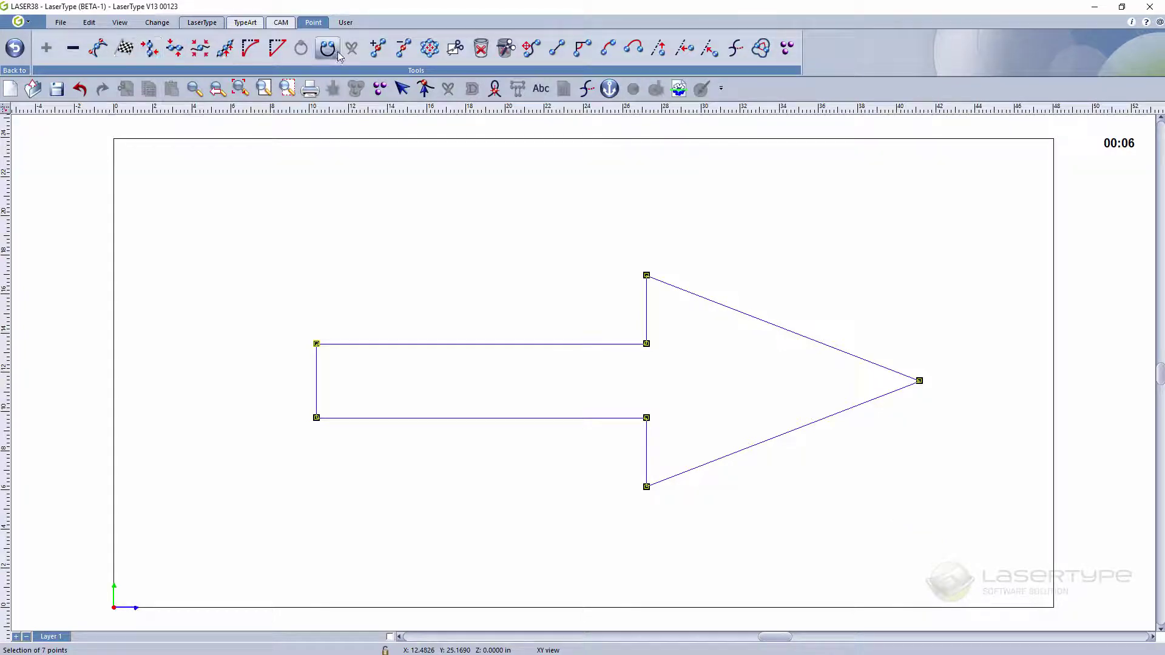
pyautogui.click(256, 51)
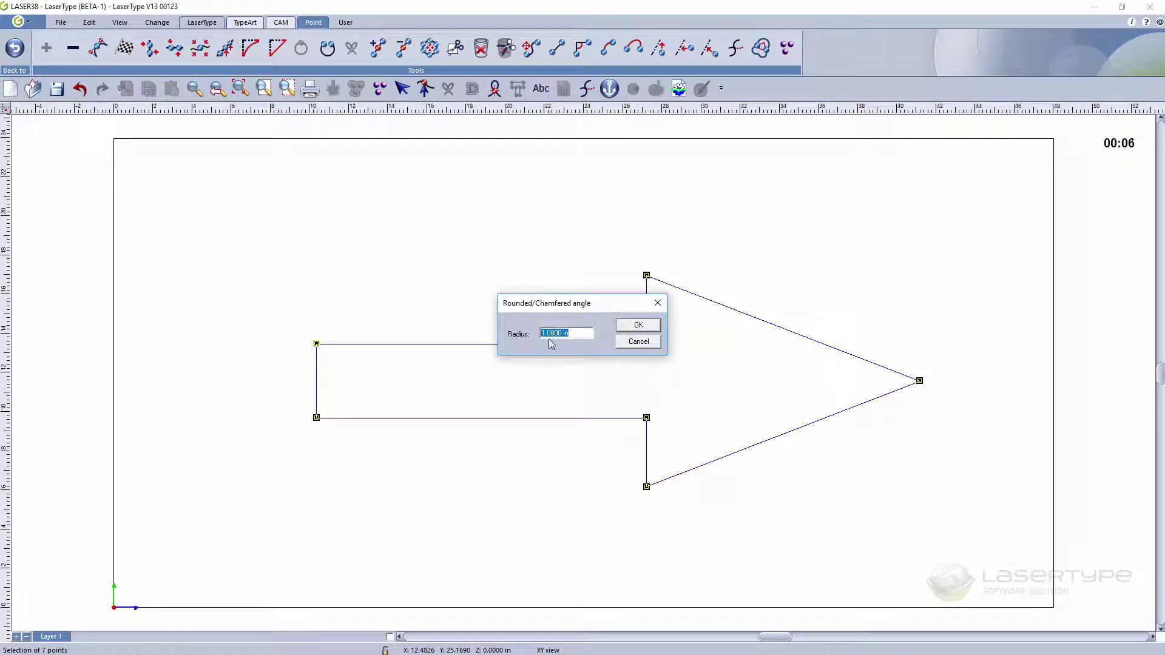
pyautogui.moveTo(569, 307); pyautogui.dragTo(486, 268)
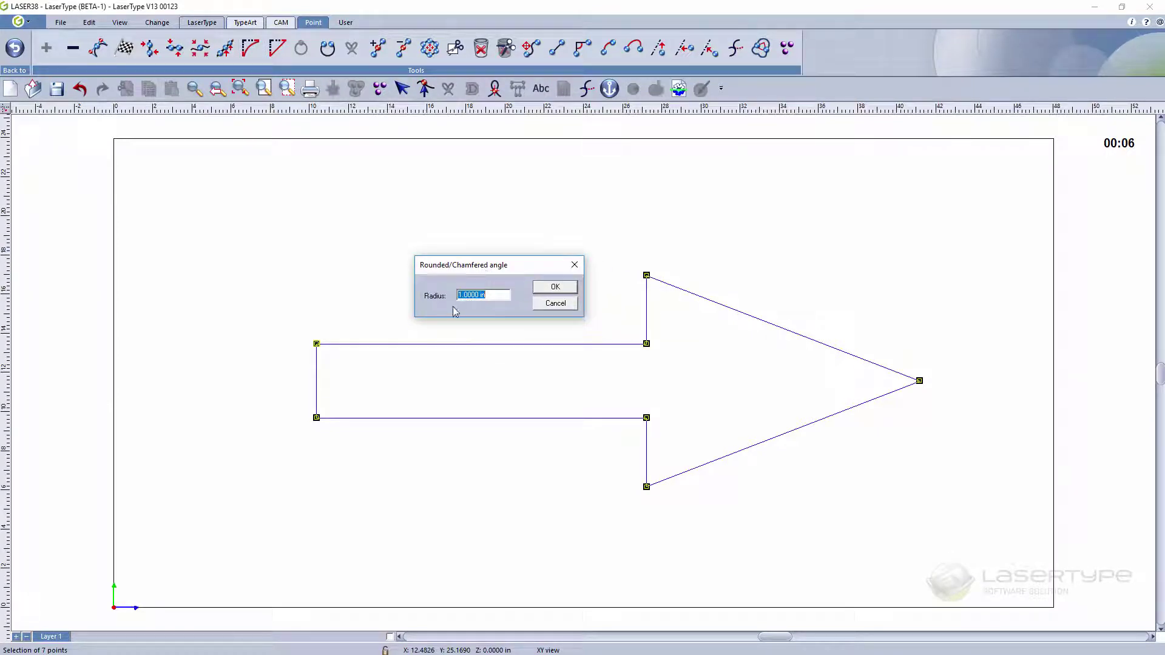
pyautogui.click(554, 287)
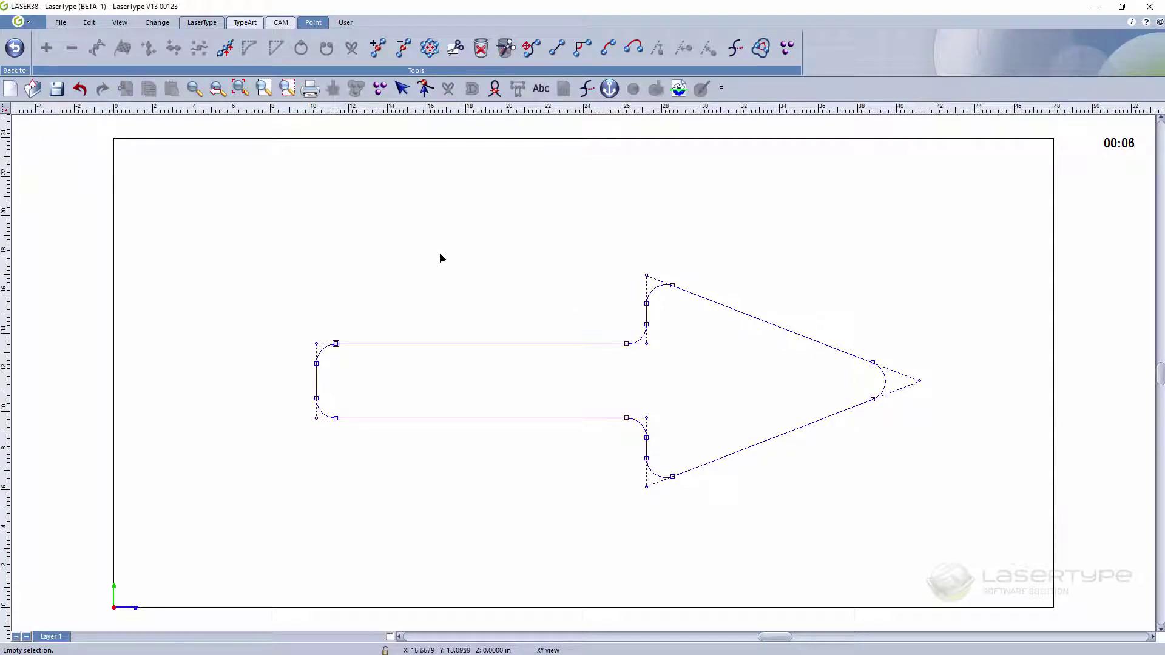
pyautogui.click(15, 48)
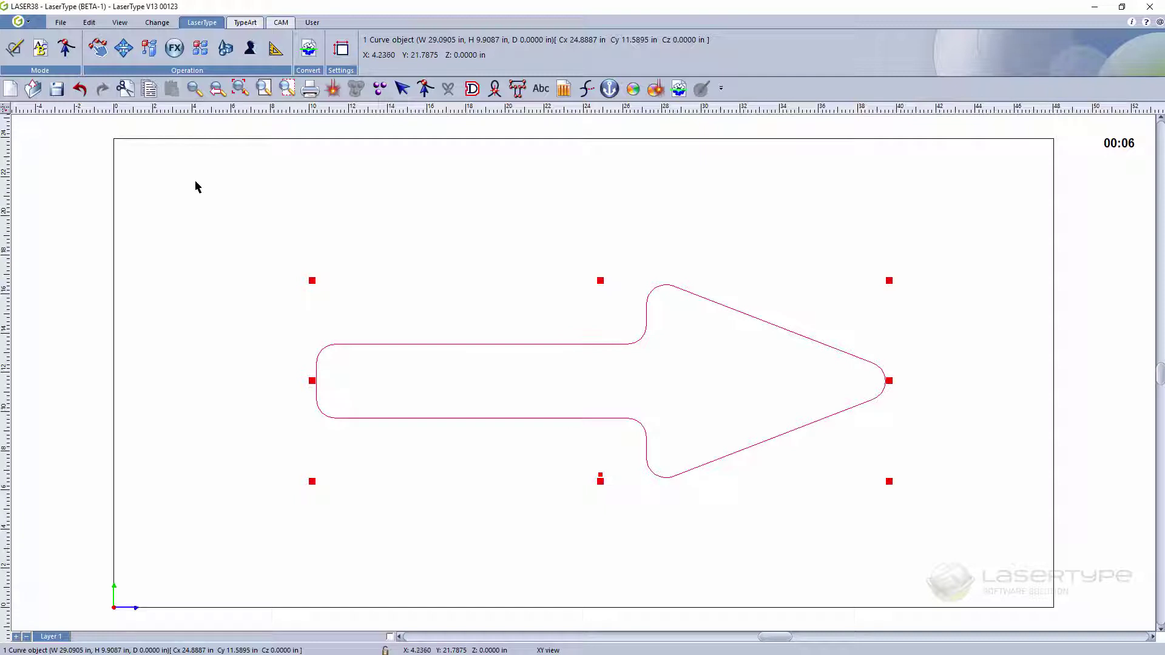
# - Preview the arrow in the Fill color display, and switch to the Graphic display with its brush and pen settings open
pyautogui.click(120, 23)
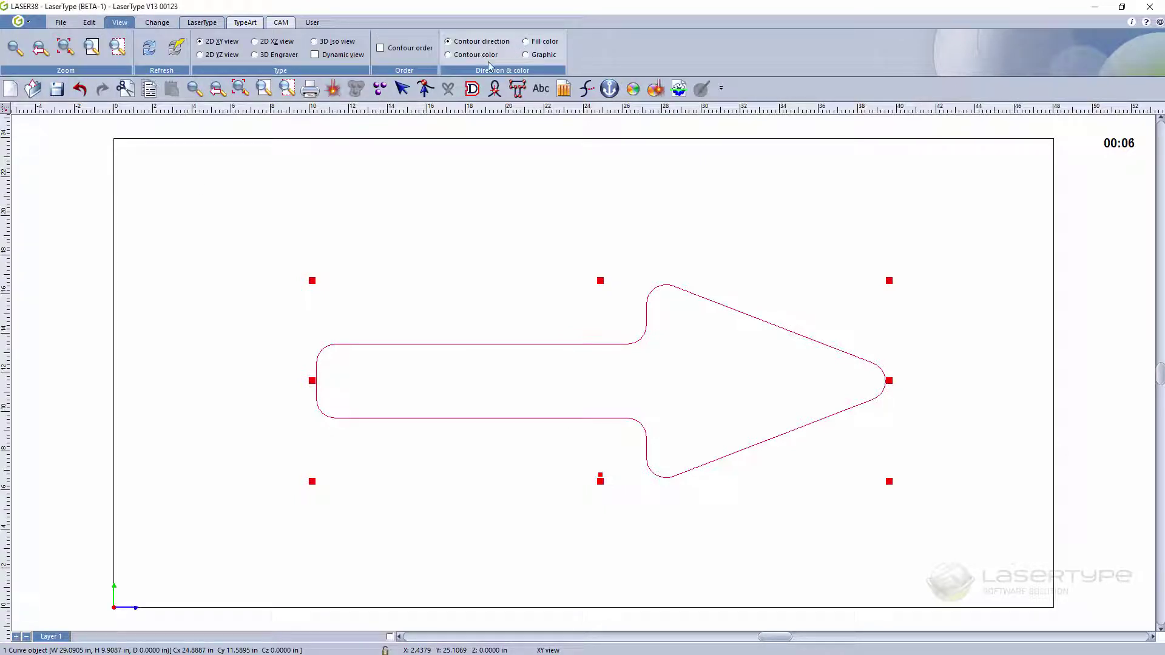
pyautogui.click(526, 43)
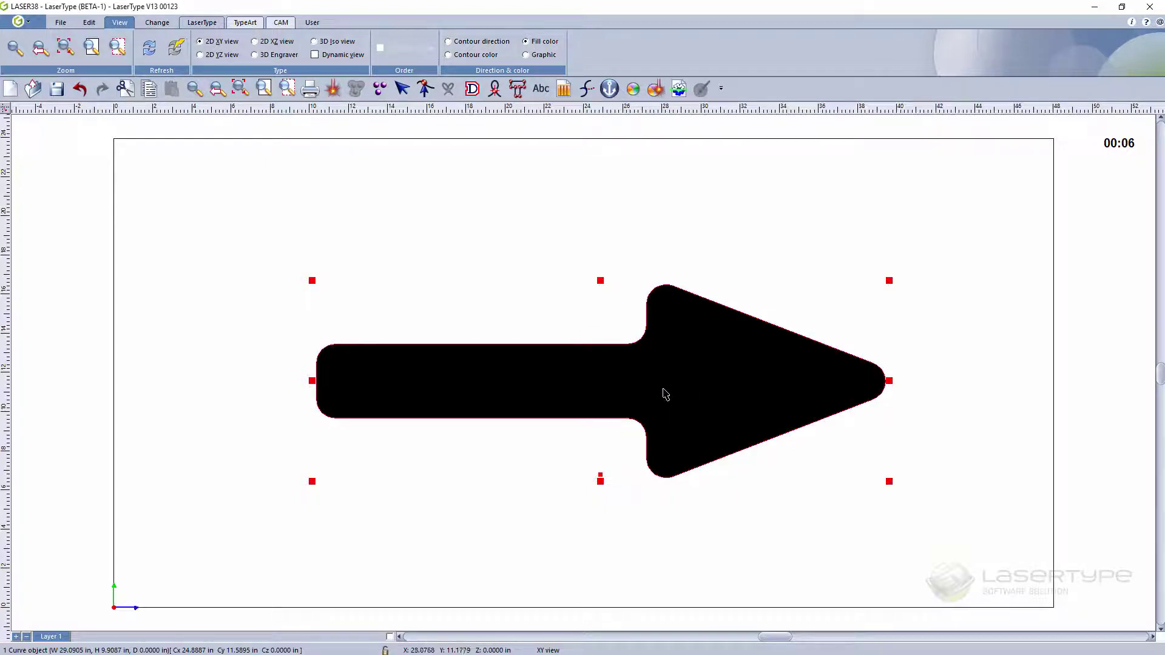
pyautogui.click(633, 89)
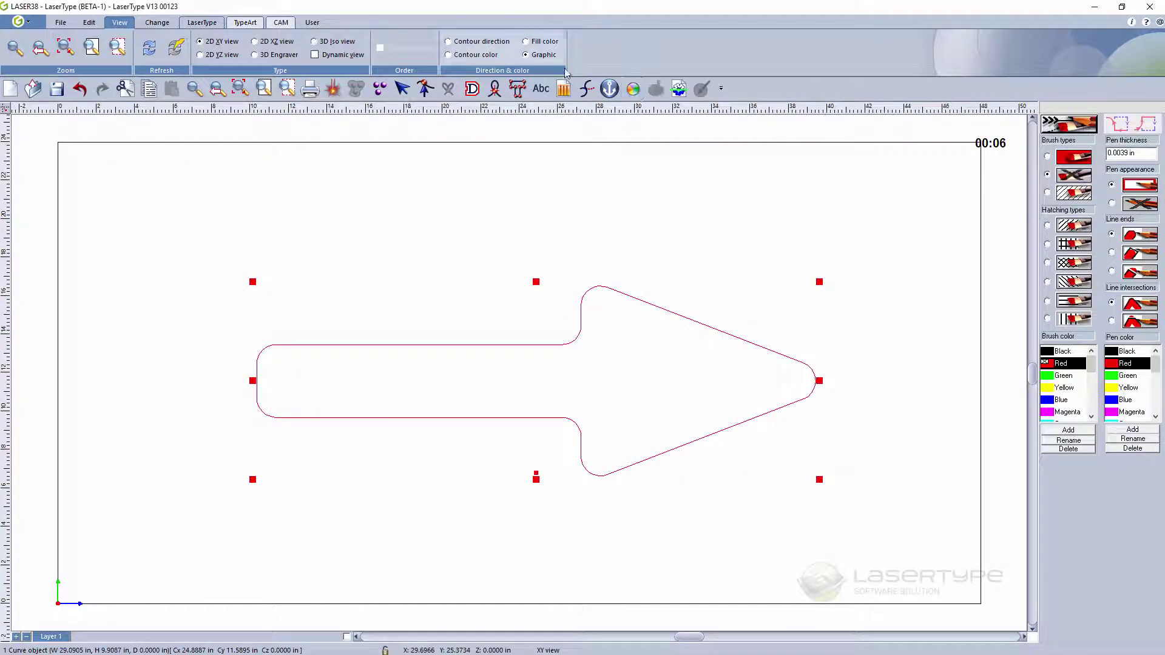
pyautogui.click(633, 89)
pyautogui.click(633, 88)
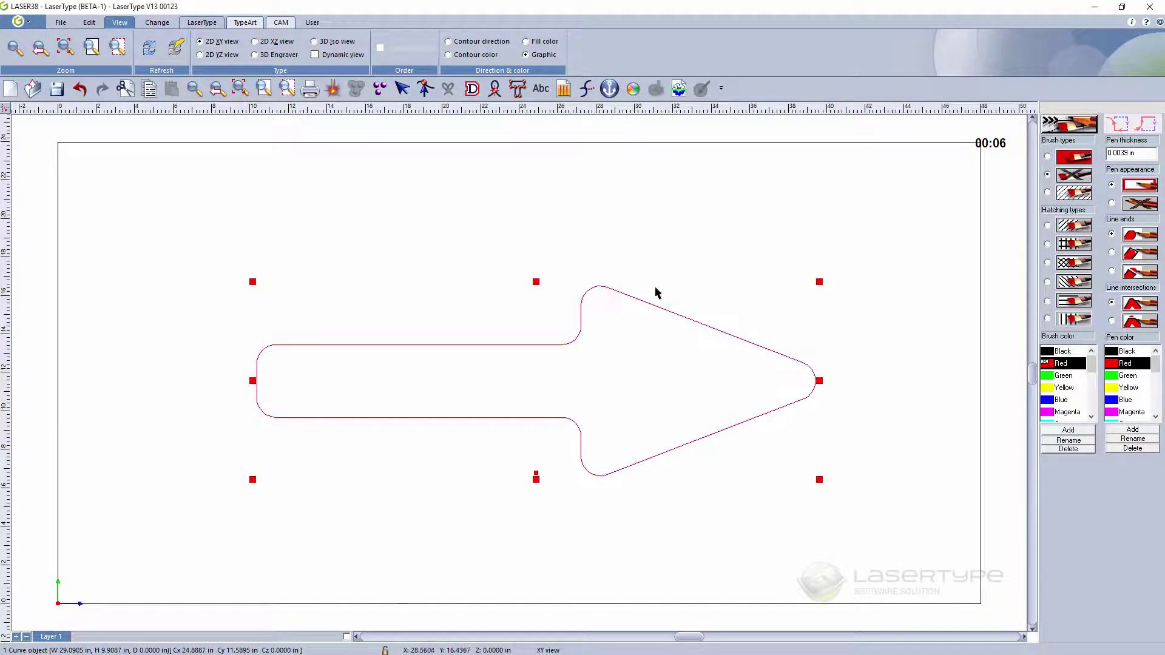
# - Try a solid brush fill on the arrow in green, yellow, blue, red, black and magenta
pyautogui.click(1048, 158)
pyautogui.click(1059, 376)
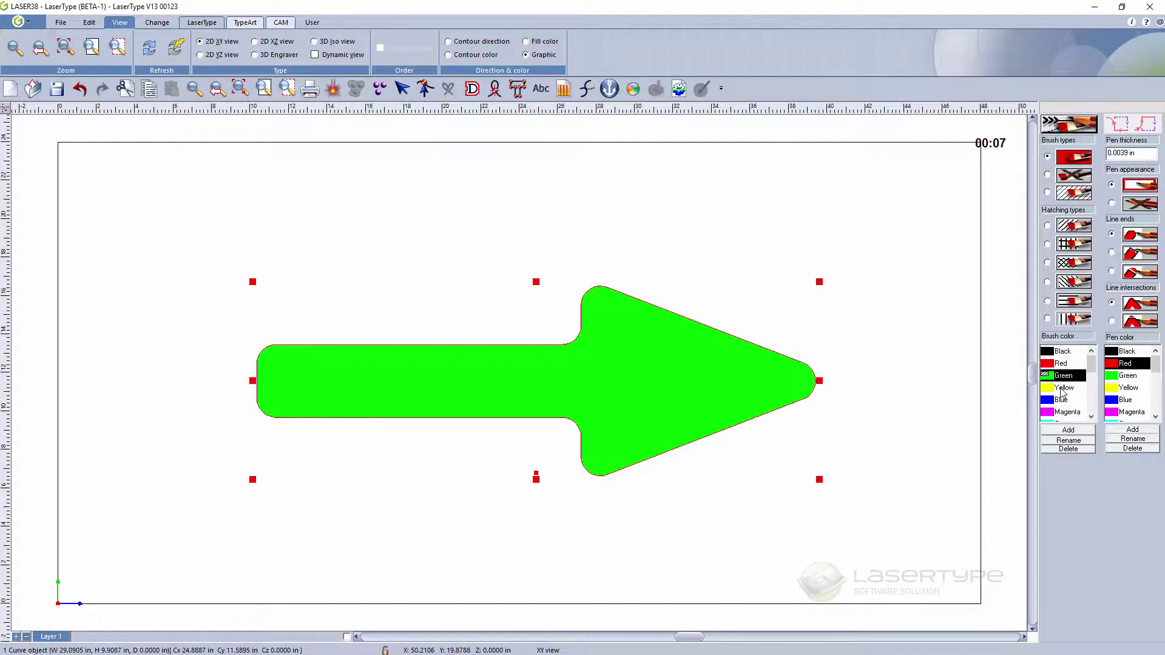
pyautogui.click(1063, 389)
pyautogui.click(1062, 400)
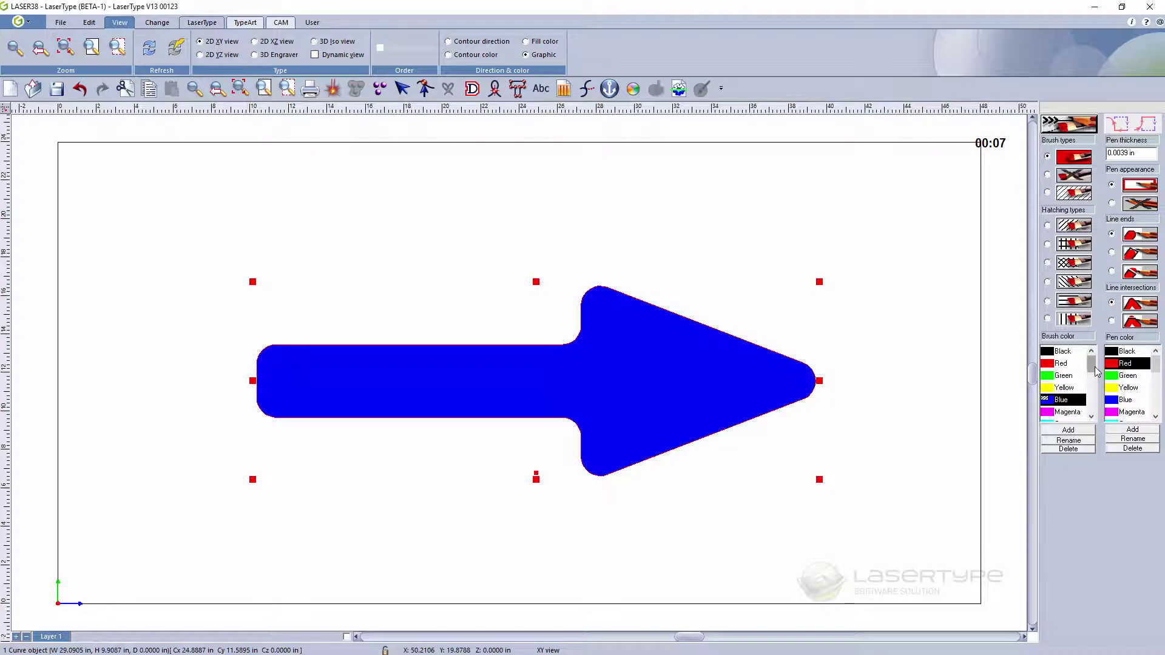
pyautogui.moveTo(1092, 364)
pyautogui.mouseDown()
pyautogui.moveTo(1093, 416)
pyautogui.moveTo(1091, 364)
pyautogui.mouseUp()
pyautogui.click(1039, 378)
pyautogui.click(1064, 364)
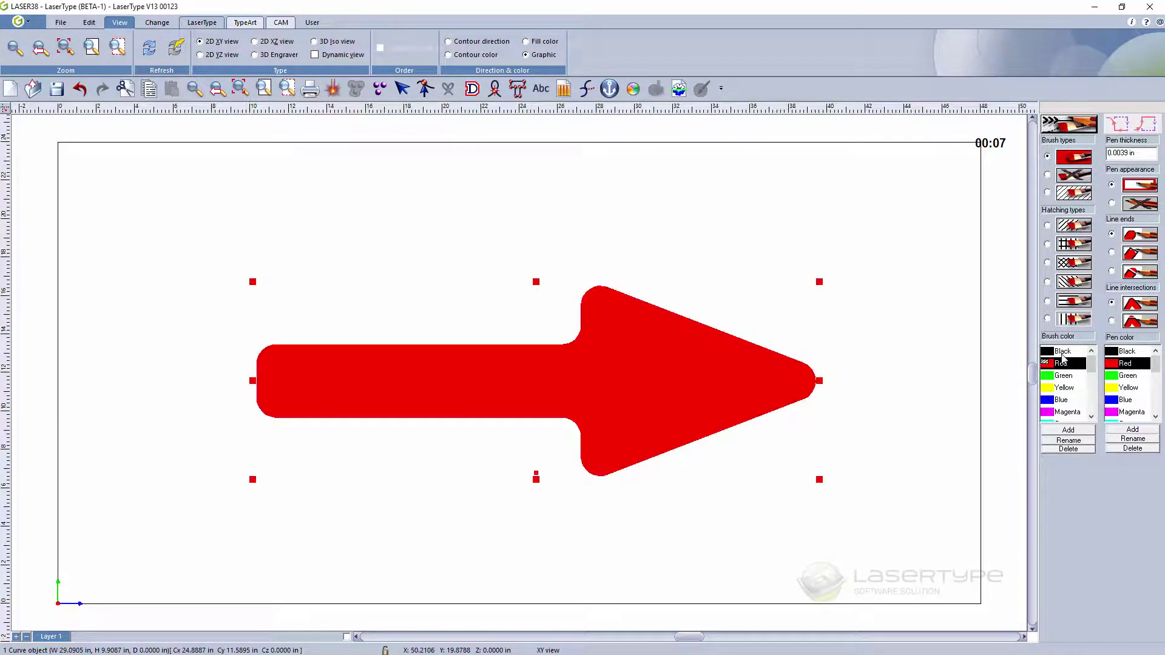
pyautogui.click(1063, 353)
pyautogui.click(1064, 376)
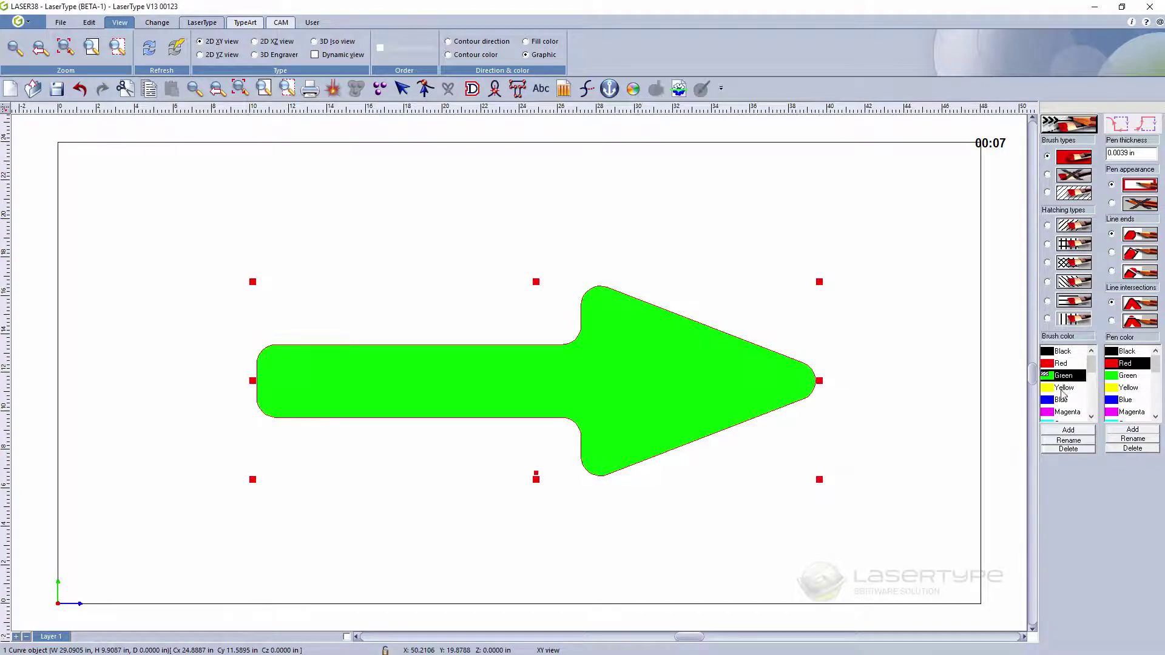
pyautogui.click(1062, 388)
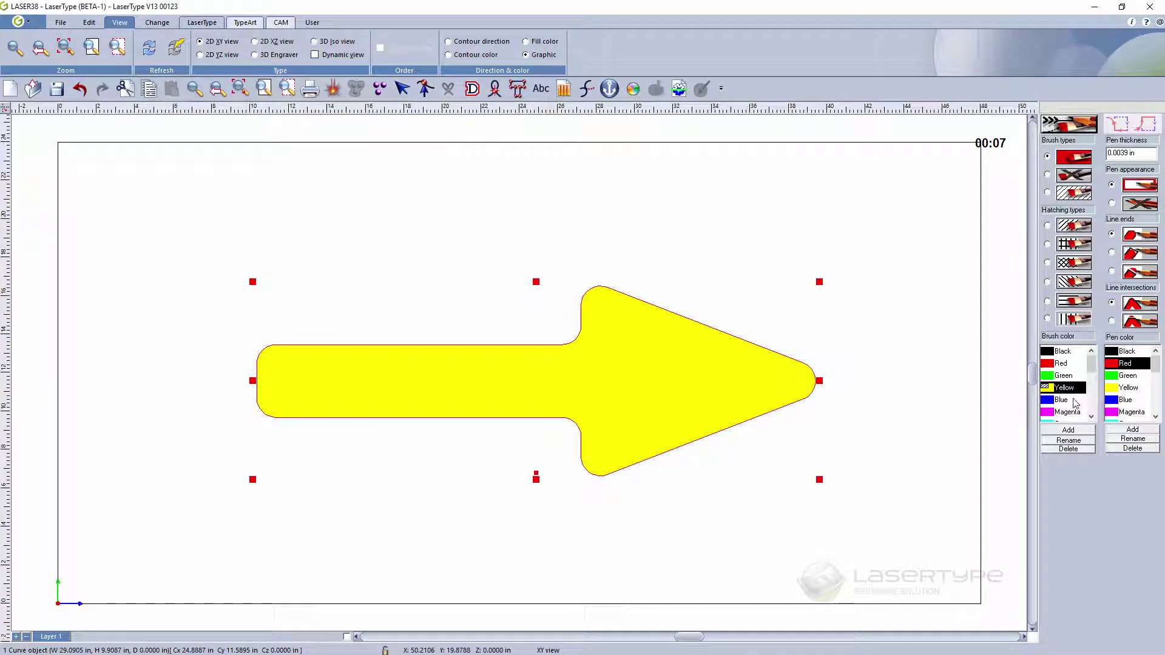
pyautogui.click(1062, 401)
pyautogui.click(1060, 413)
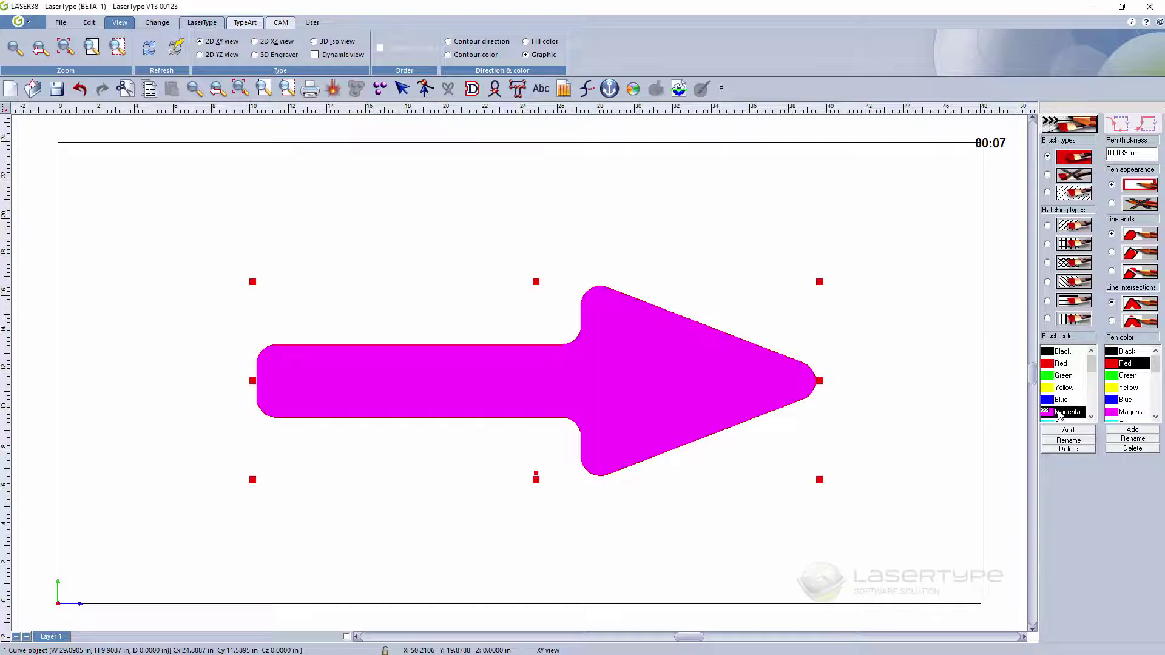
# - Set the arrow's brush color to blue and fill it with the hatched brush type
pyautogui.click(1062, 400)
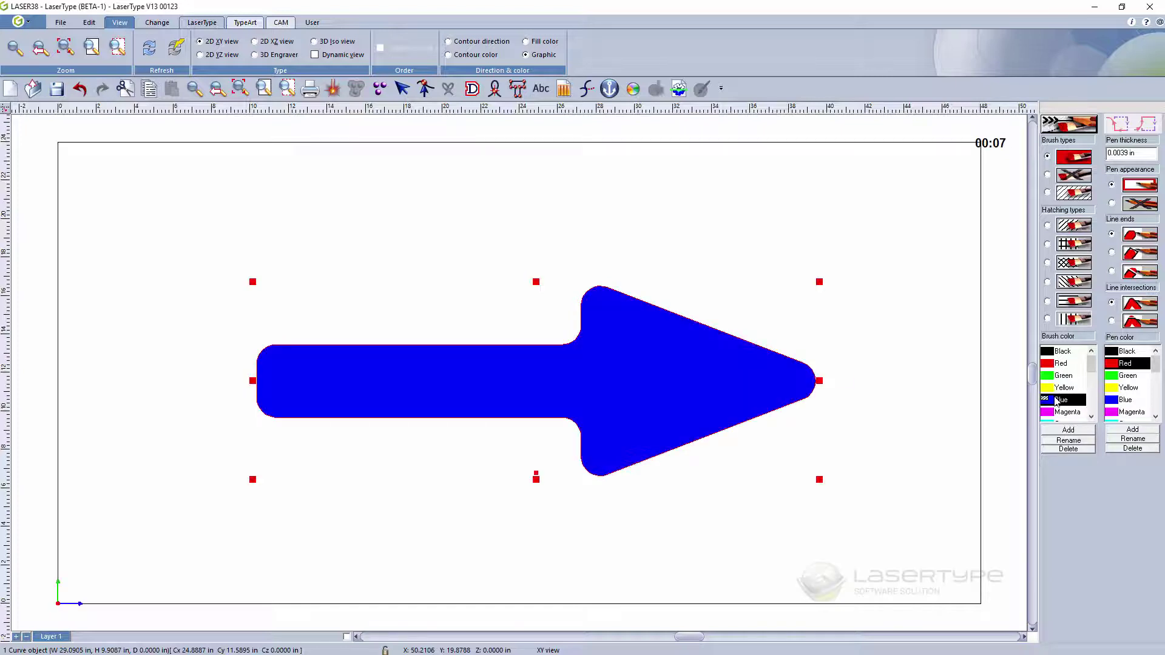
pyautogui.click(1047, 193)
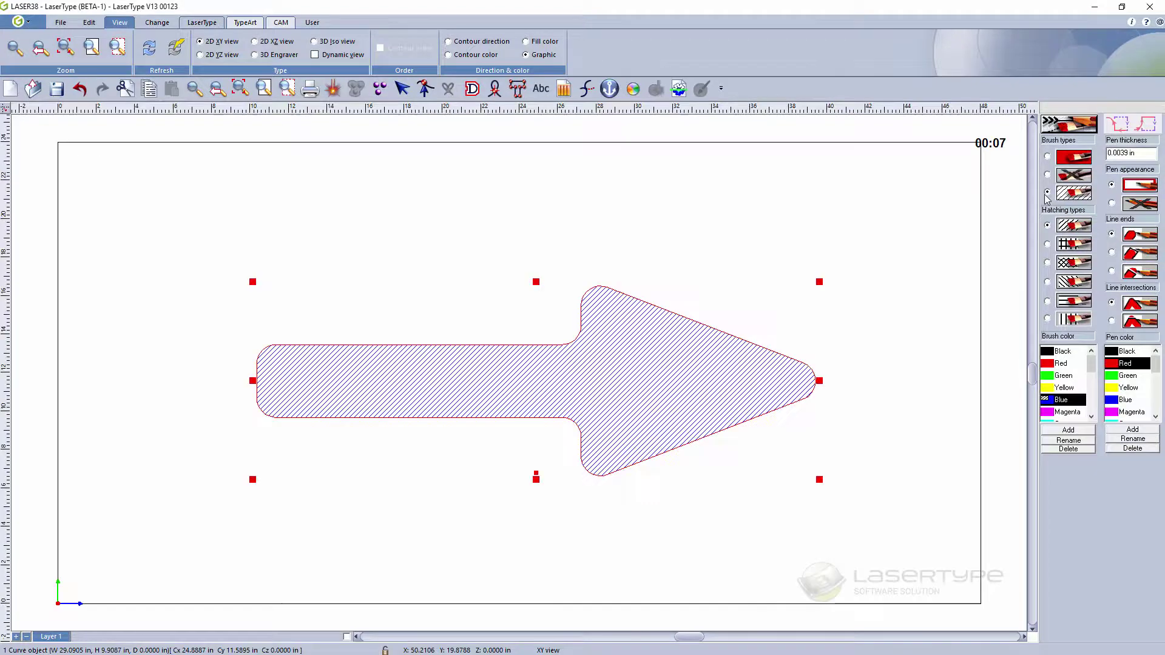
# - Try the diagonal-cross, reverse-diagonal, horizontal and vertical hatching types on the arrow, and apply the square-grid hatching
pyautogui.click(1047, 243)
pyautogui.click(1048, 262)
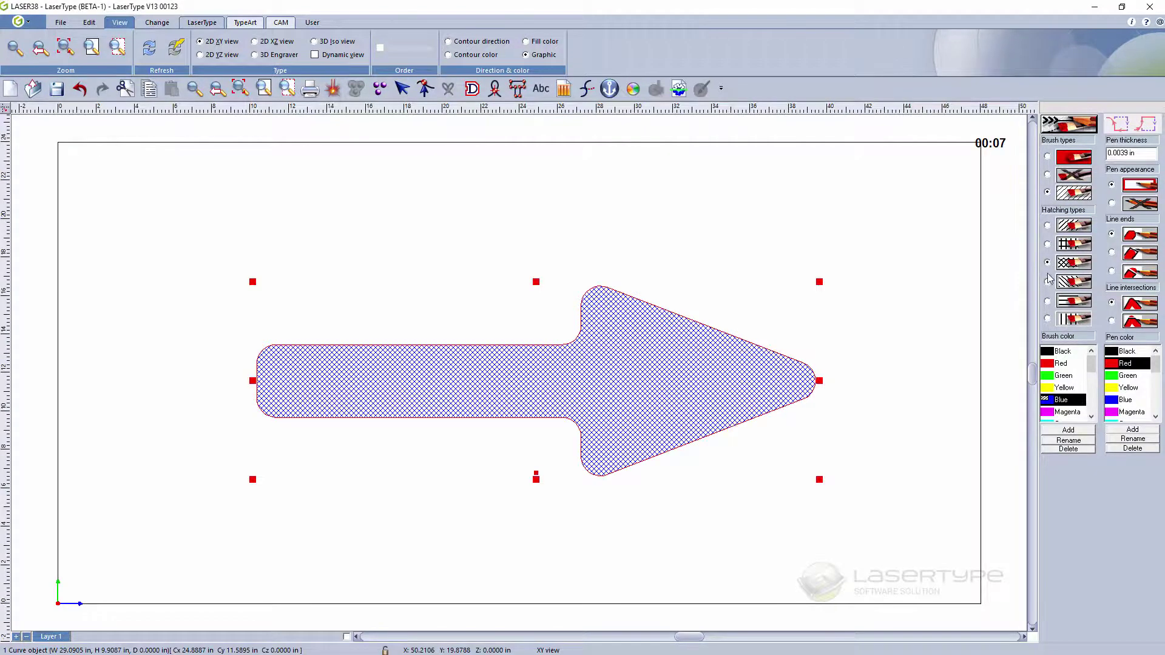
pyautogui.click(1048, 282)
pyautogui.click(1047, 301)
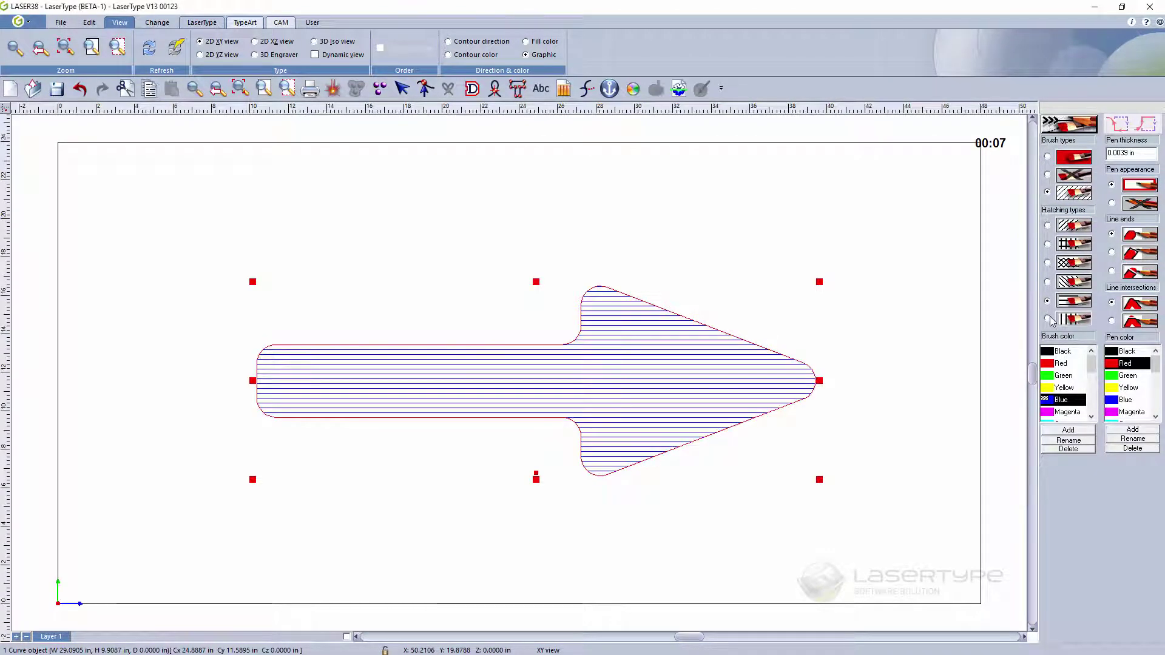
pyautogui.click(1049, 320)
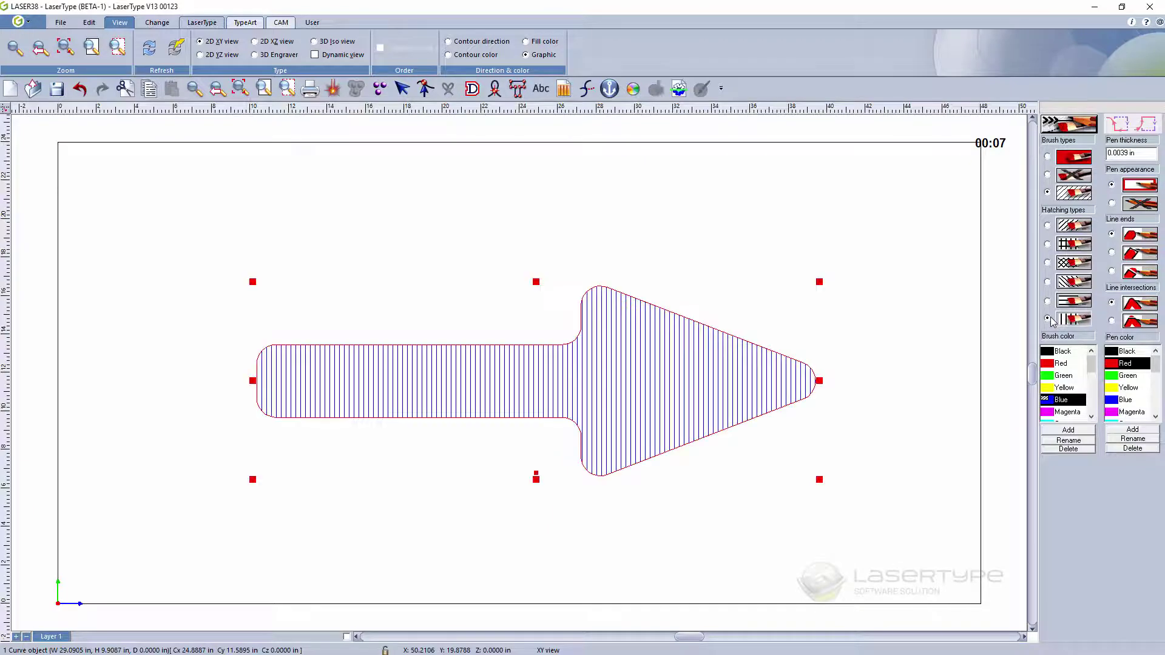
pyautogui.click(1048, 262)
pyautogui.click(1047, 244)
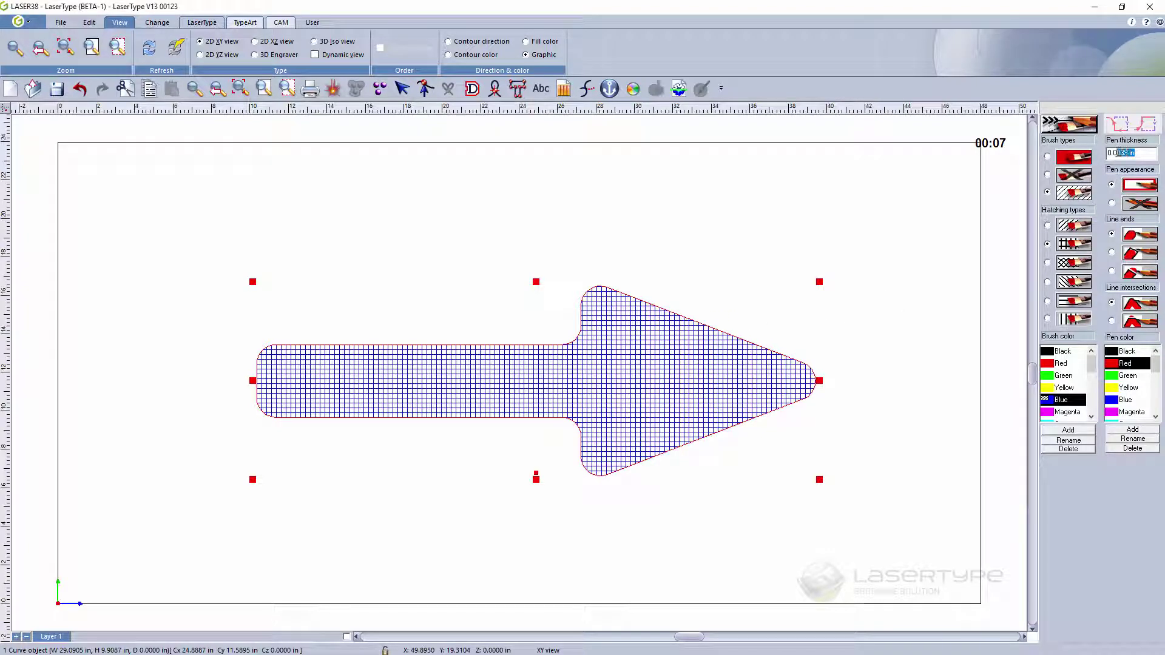
# - Set the pen thickness of the arrow's outline to 0.05 in and inspect it up close
pyautogui.write('5')
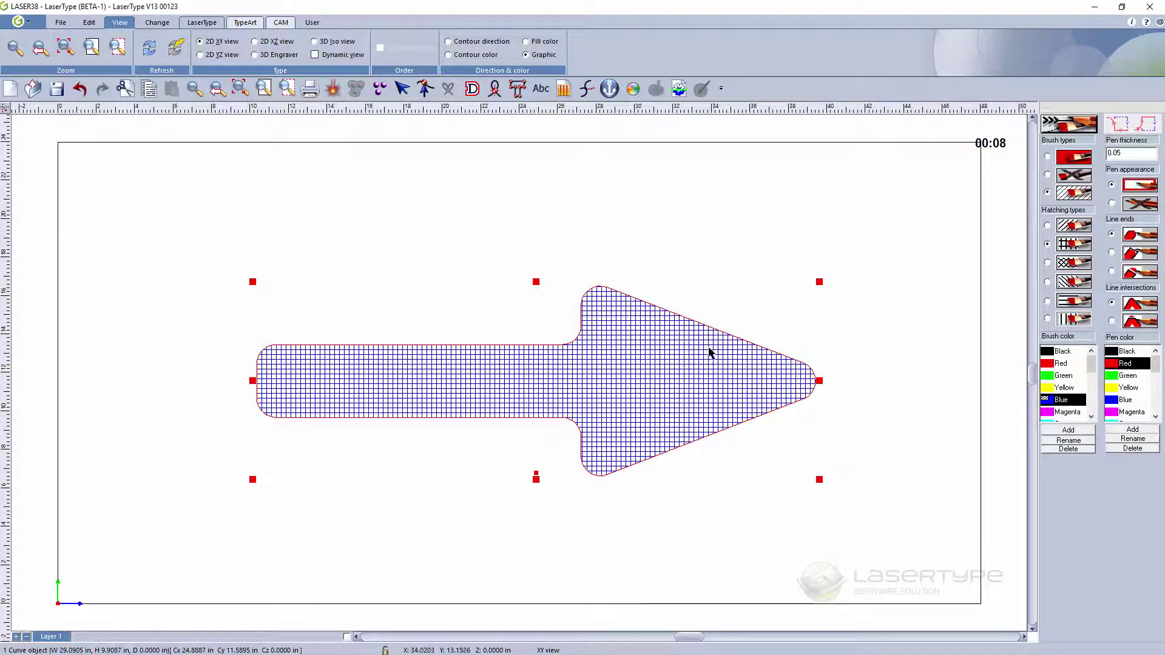
pyautogui.scroll(2, 632, 307)
pyautogui.scroll(2, 535, 383)
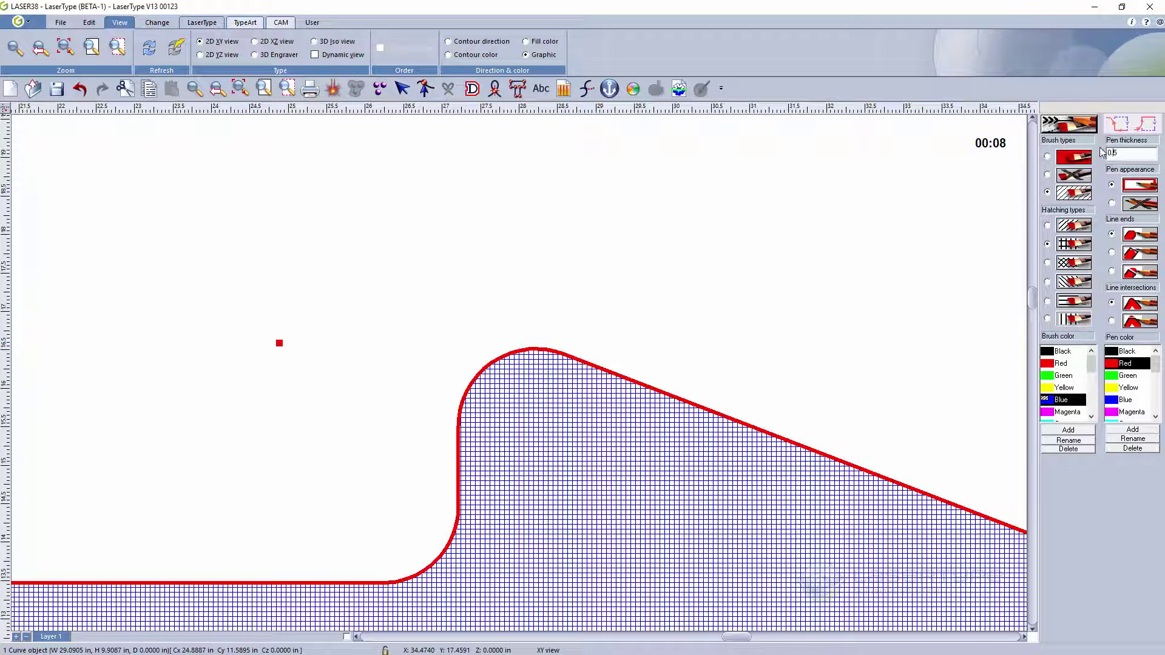
# - Set the pen thickness of the arrow's outline to 0.25 in and check the thicker contour
pyautogui.click(1132, 186)
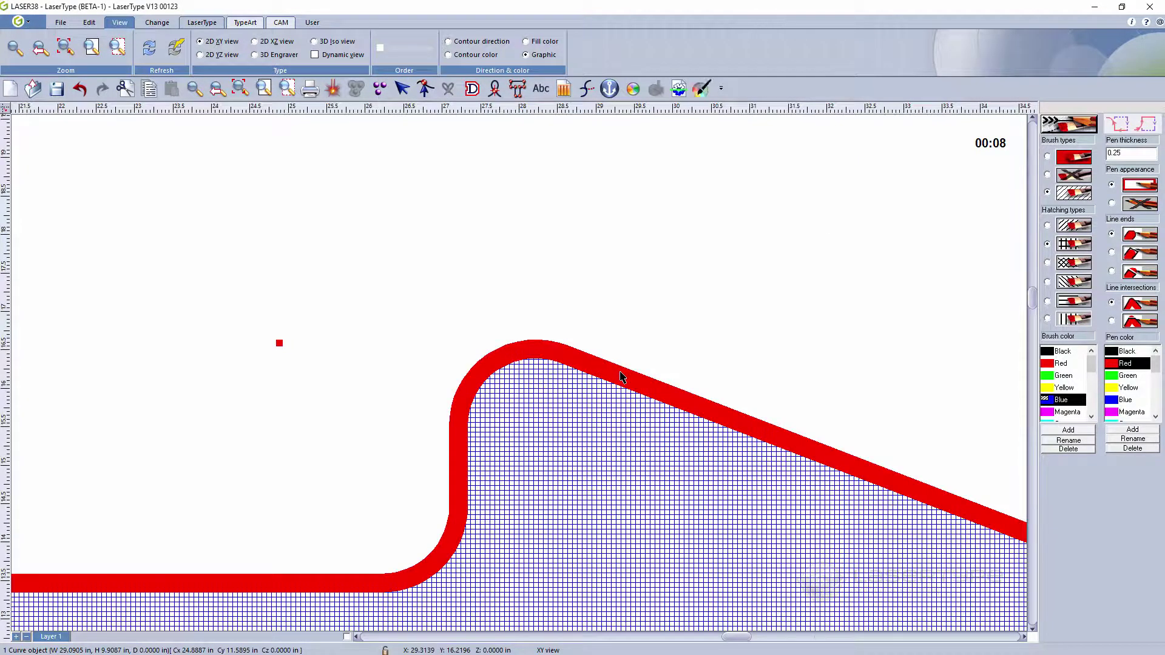
pyautogui.scroll(-1, 622, 376)
pyautogui.scroll(-1, 697, 476)
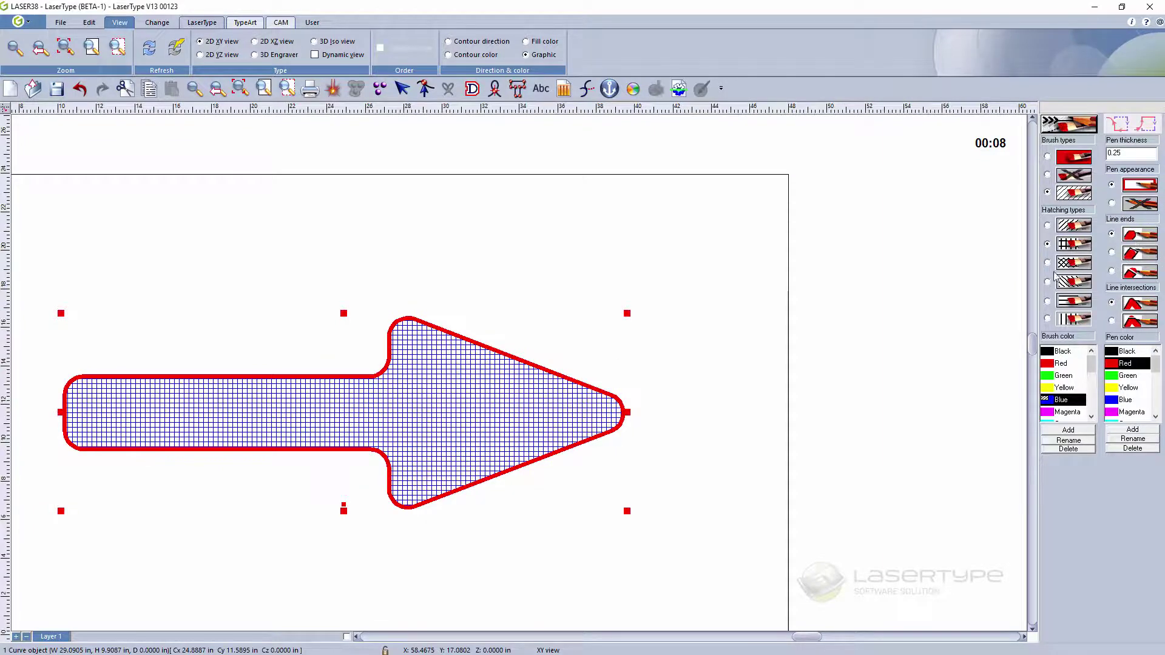
pyautogui.scroll(1, 382, 333)
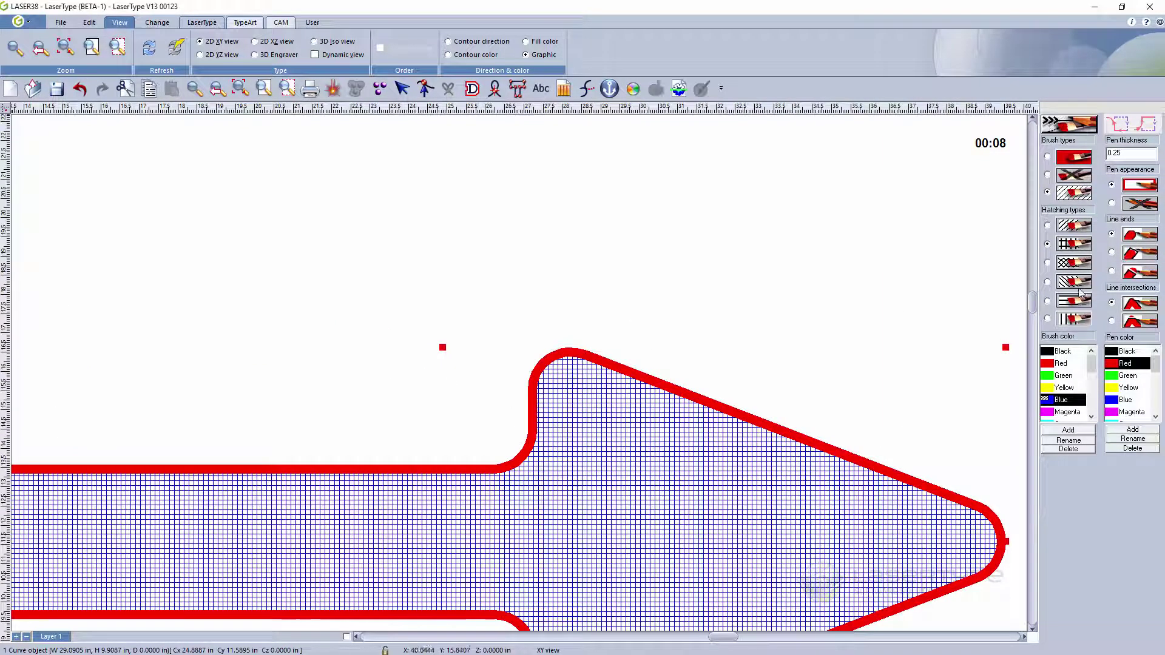
# - Try the second line end style on the arrow's outline and return to the first style
pyautogui.click(1113, 255)
pyautogui.click(1113, 235)
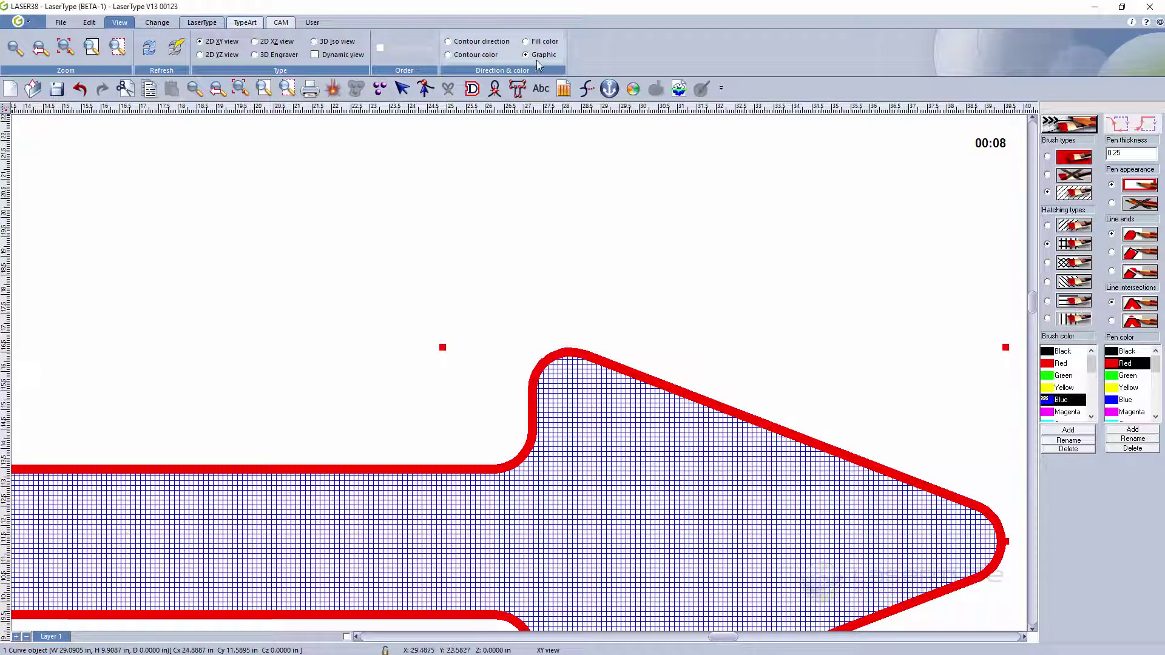
pyautogui.scroll(1, 850, 307)
pyautogui.scroll(-2, 849, 307)
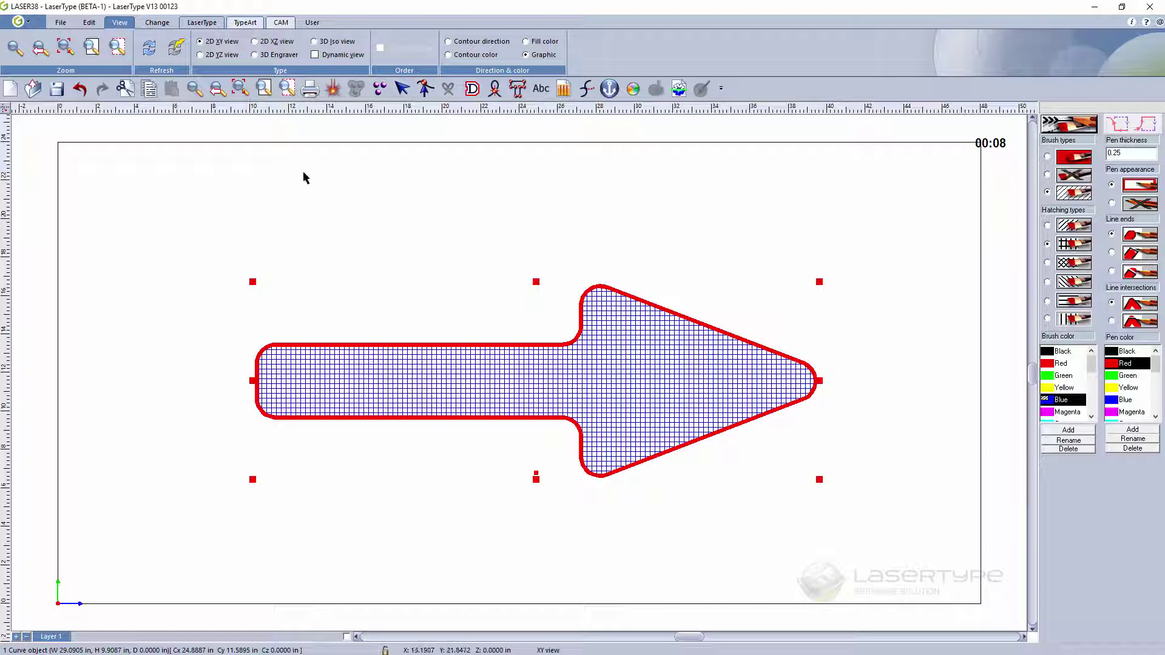
# - Switch to CAM mode, start a Laser toolpath for the arrow, and save the document as LASER38.vnl
pyautogui.click(281, 23)
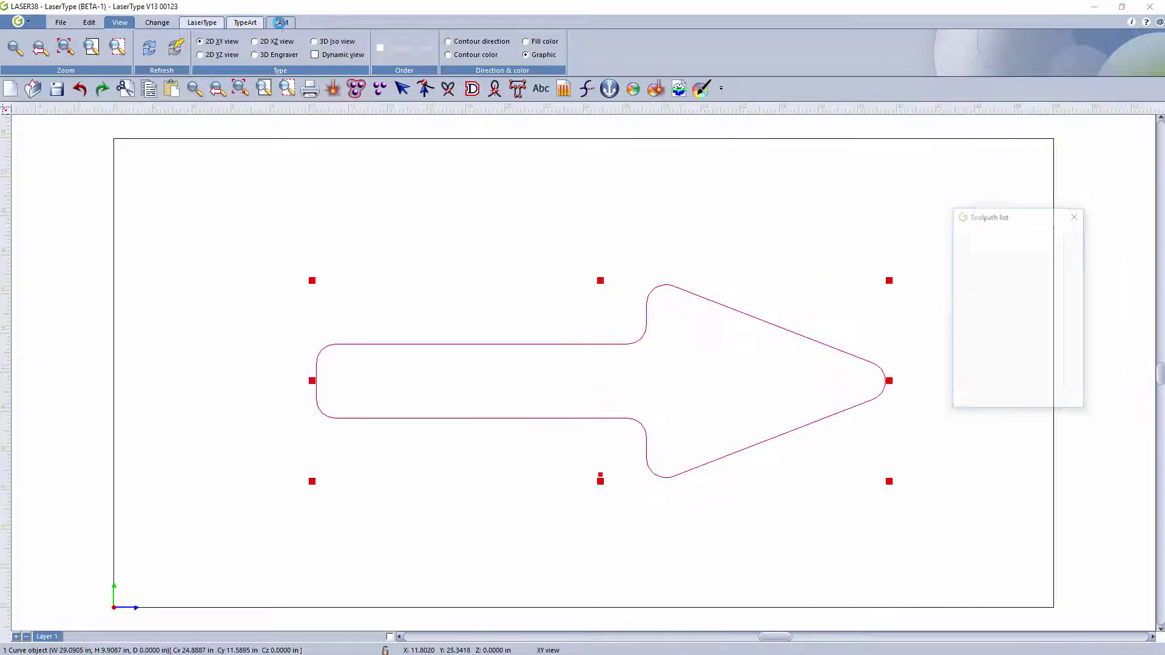
pyautogui.moveTo(1036, 221); pyautogui.dragTo(1080, 190)
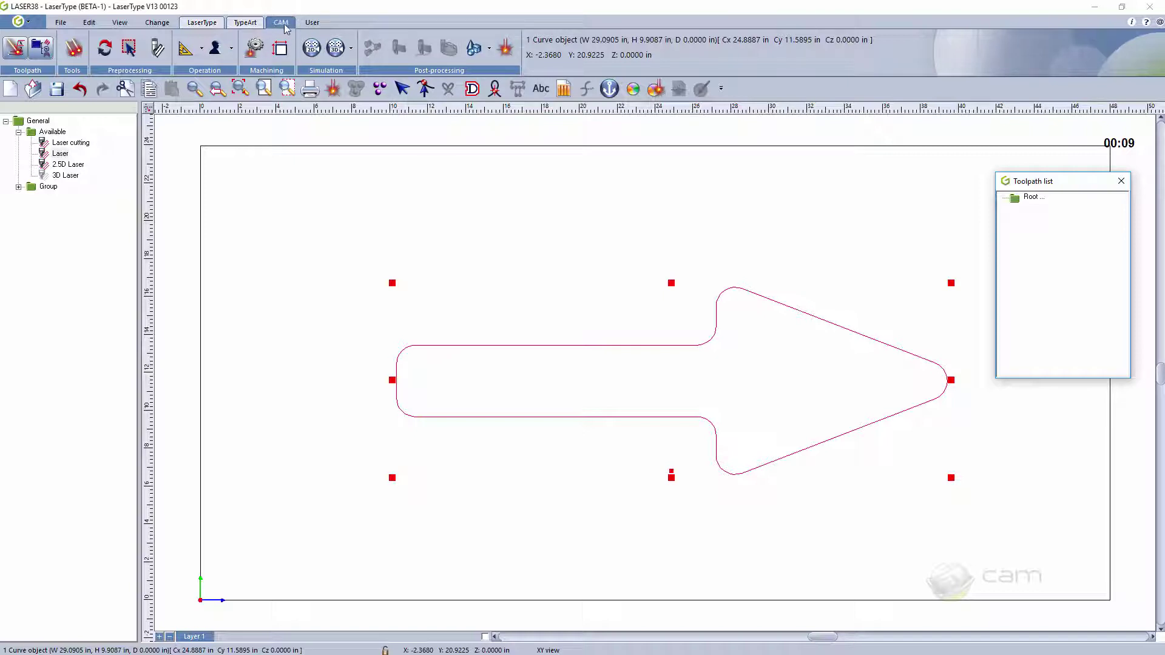
pyautogui.doubleClick(60, 154)
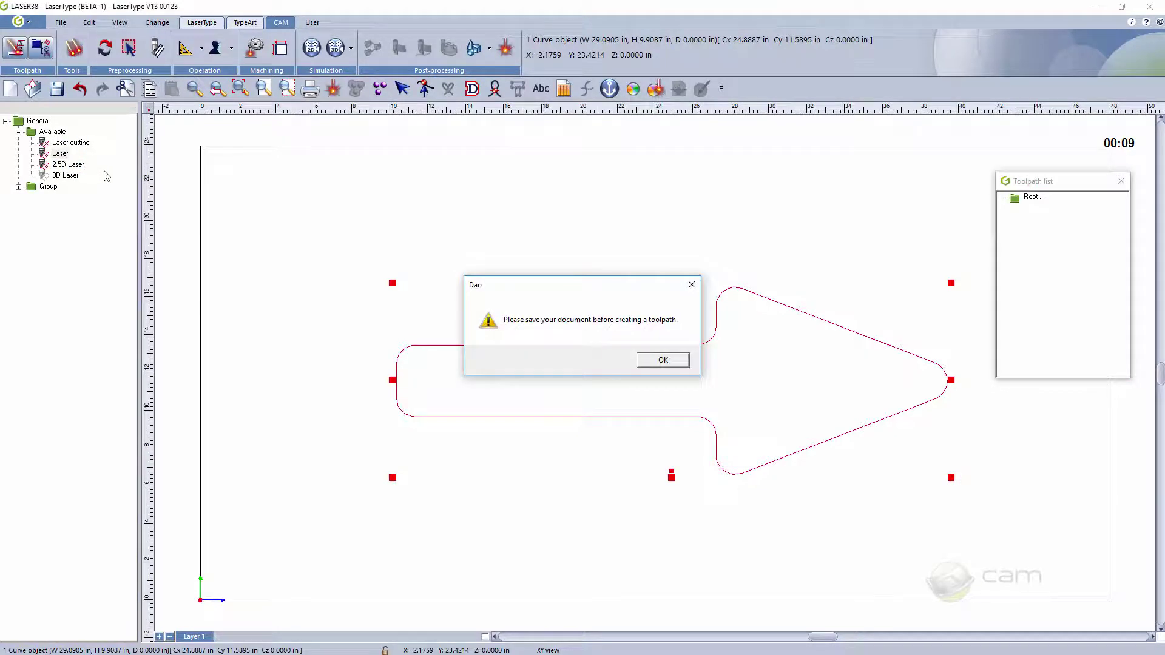
pyautogui.click(661, 362)
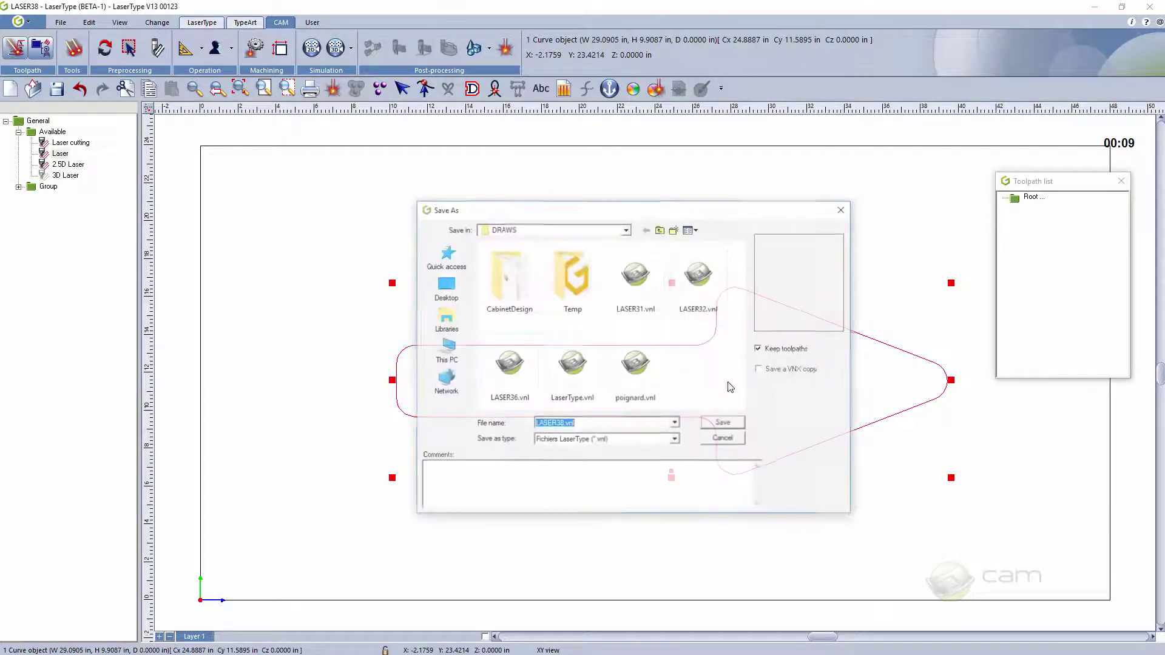
pyautogui.click(727, 423)
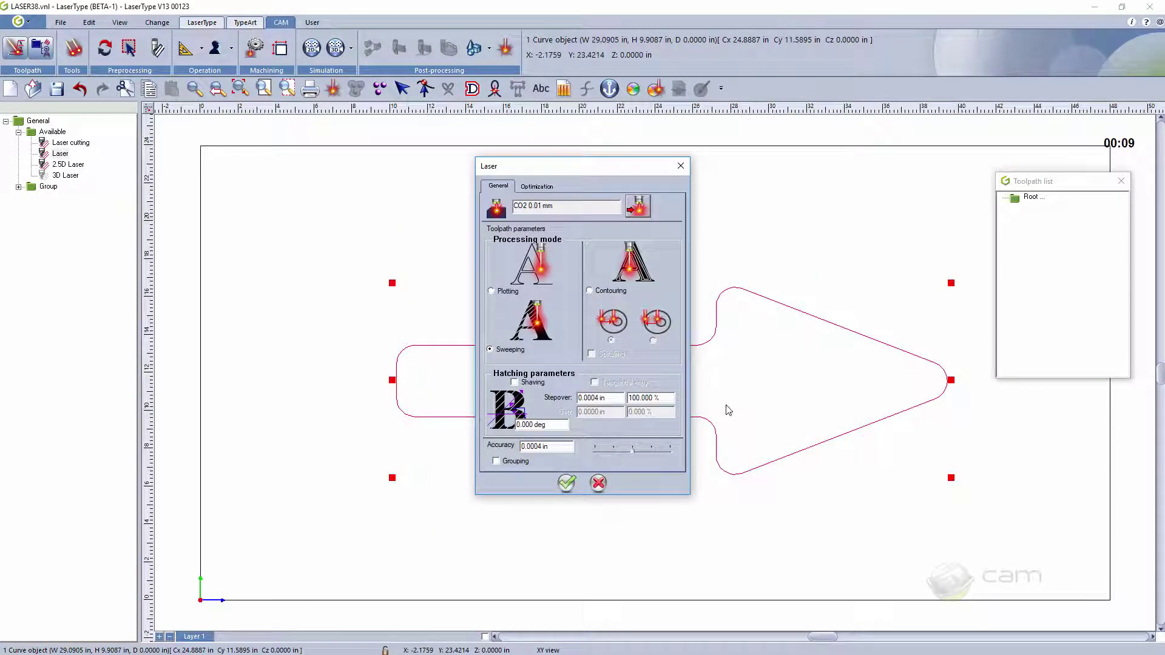
# - Compute the arrow's laser toolpath with the CO2 0.01 mm tool in Sweeping mode
pyautogui.click(637, 208)
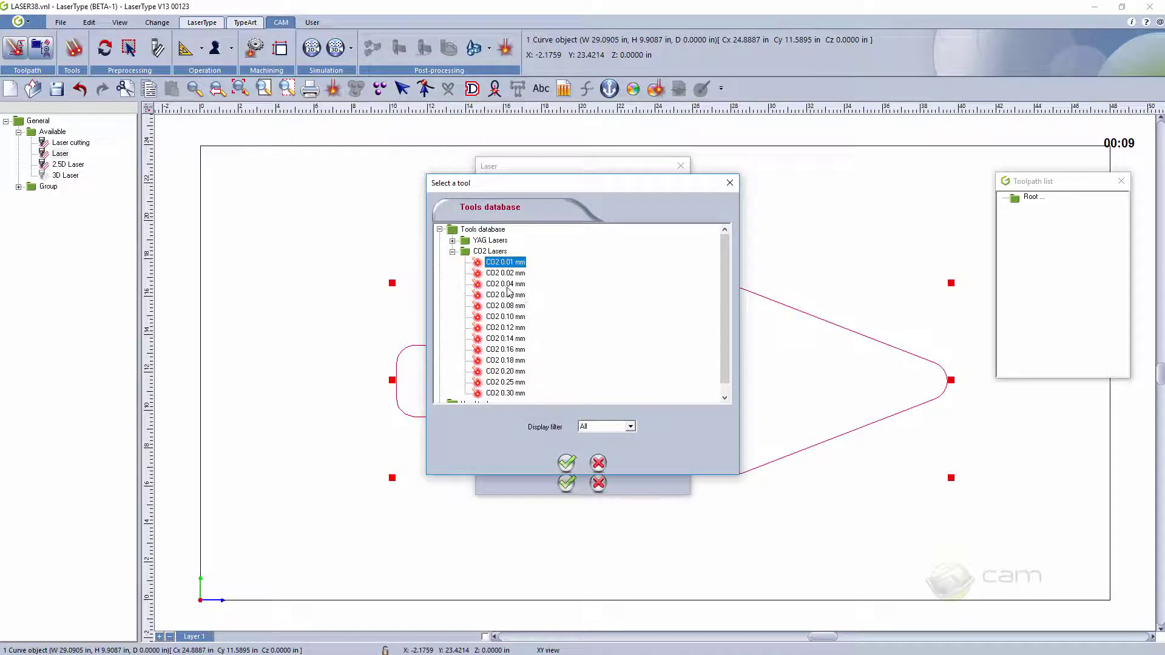
pyautogui.click(566, 463)
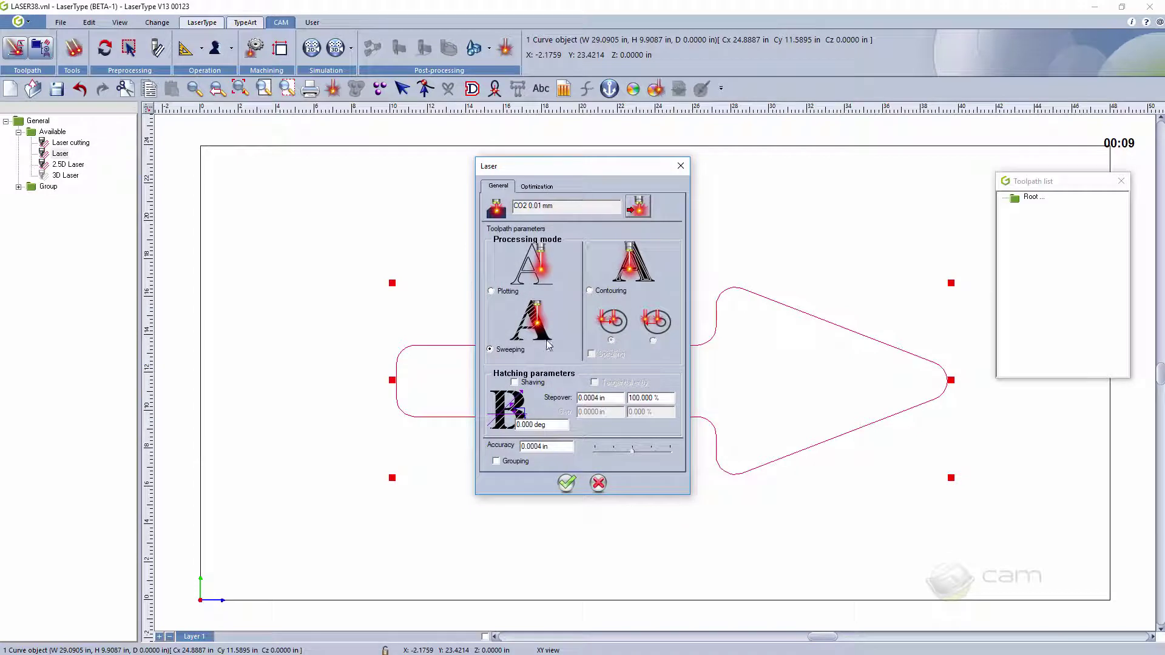
pyautogui.click(491, 291)
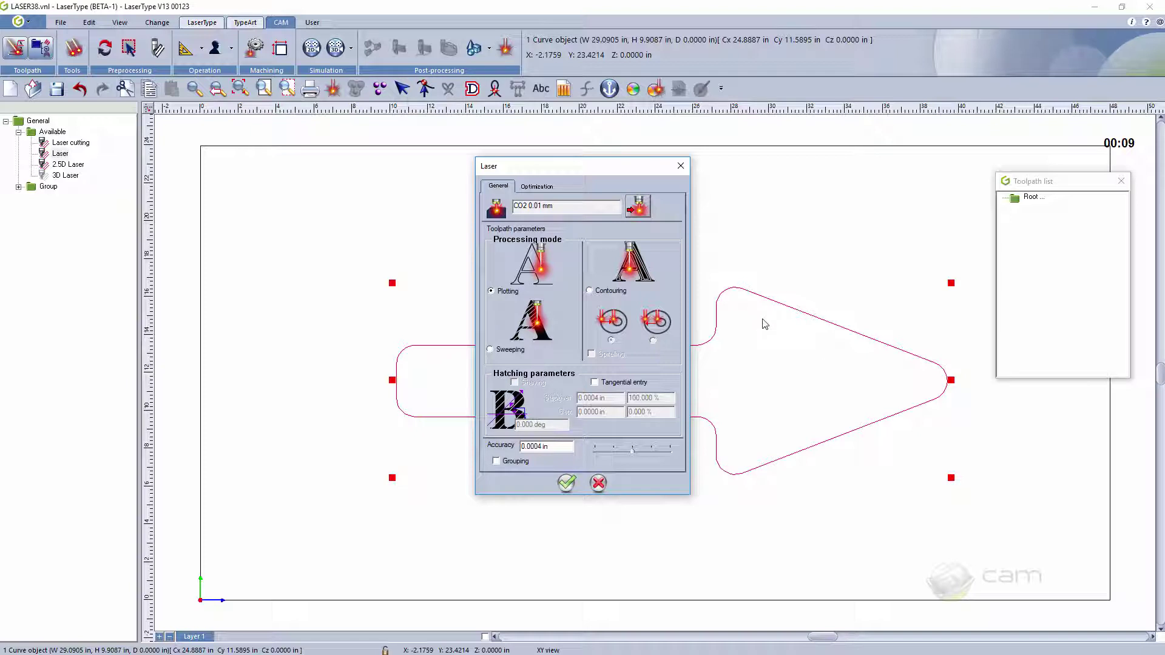
pyautogui.click(491, 351)
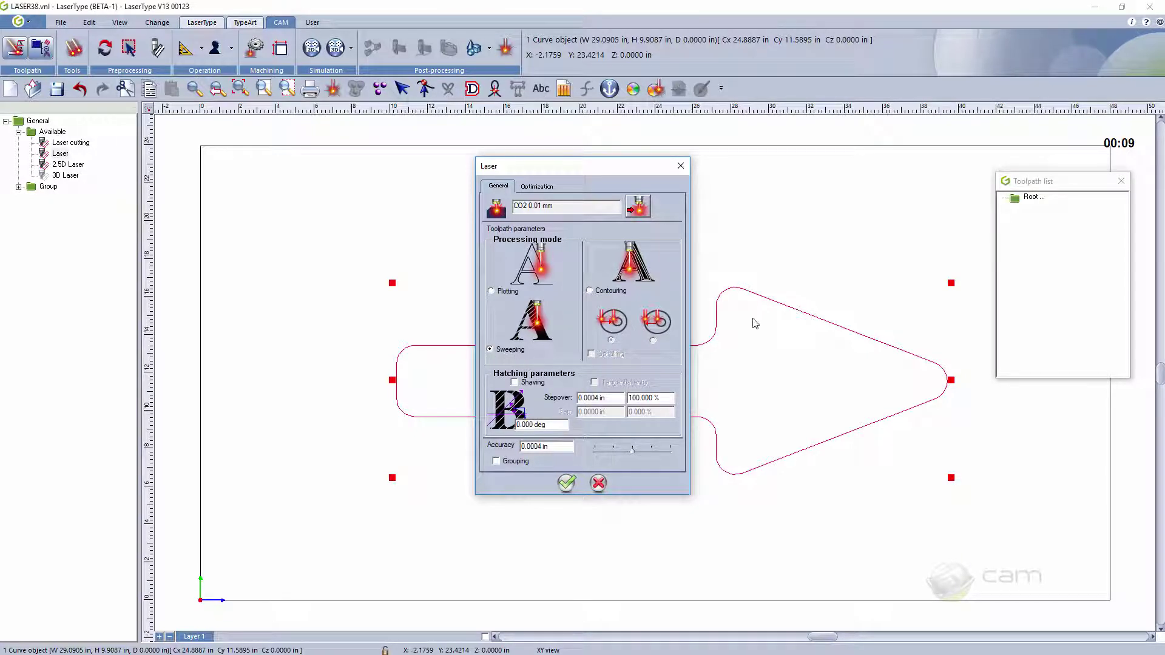
pyautogui.click(568, 484)
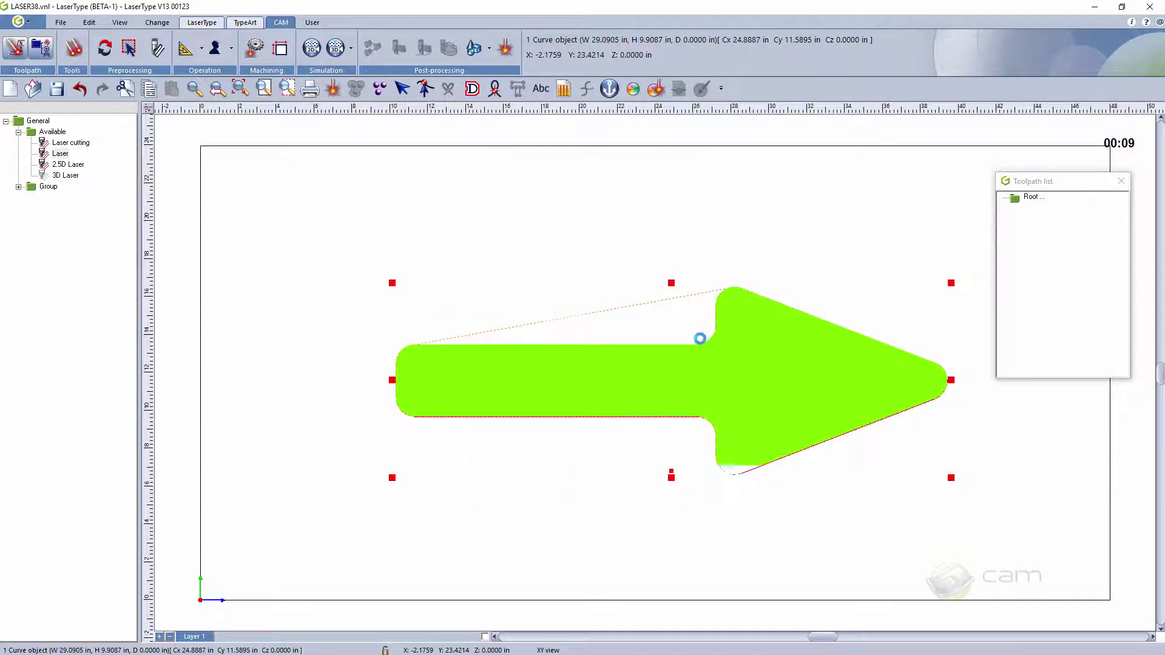
# - Inspect the sweeping lines at the arrowhead's rounded corner and recompute the laser toolpath with Shaving enabled
pyautogui.scroll(1, 728, 298)
pyautogui.scroll(1, 667, 375)
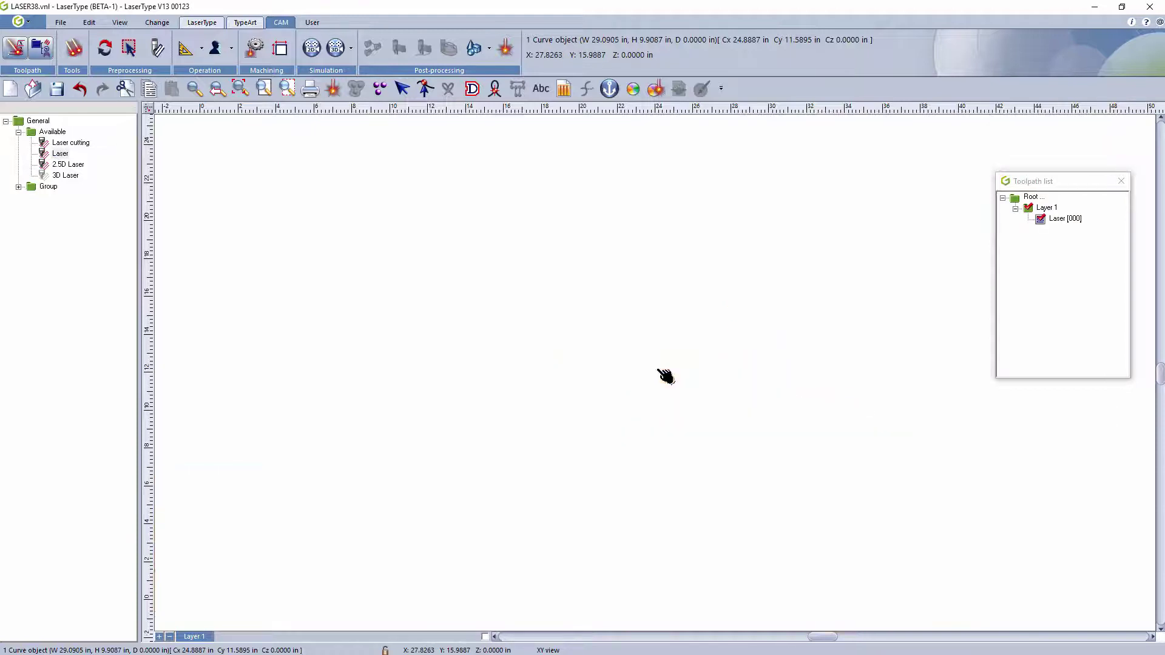
pyautogui.scroll(1, 628, 363)
pyautogui.scroll(3, 652, 359)
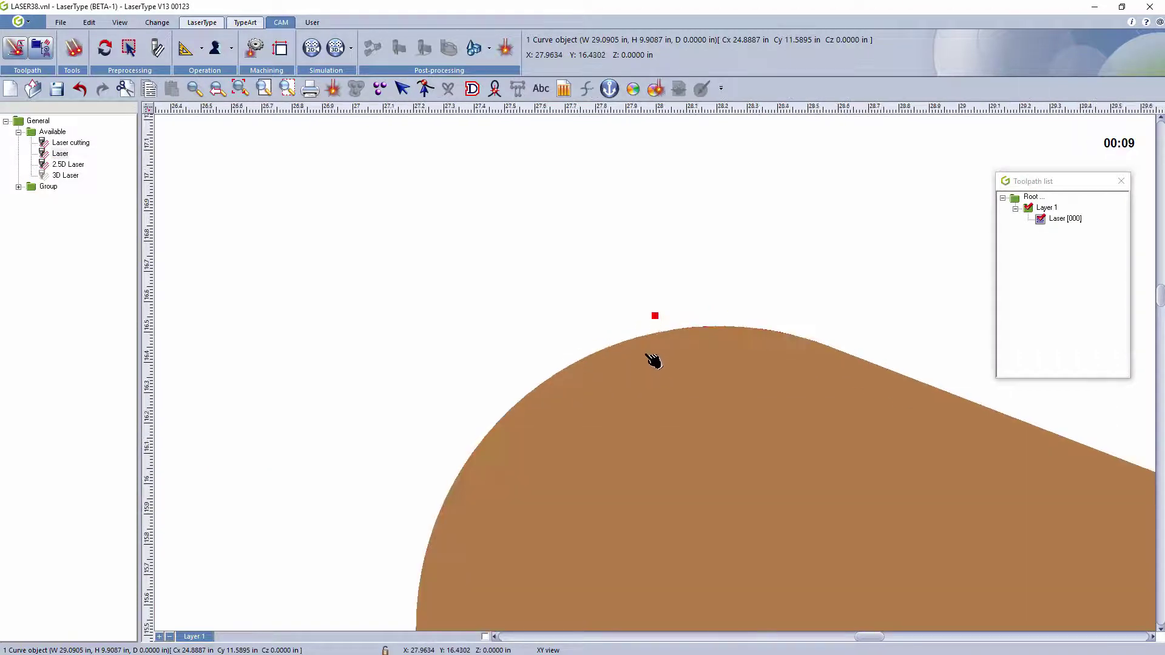
pyautogui.scroll(3, 707, 355)
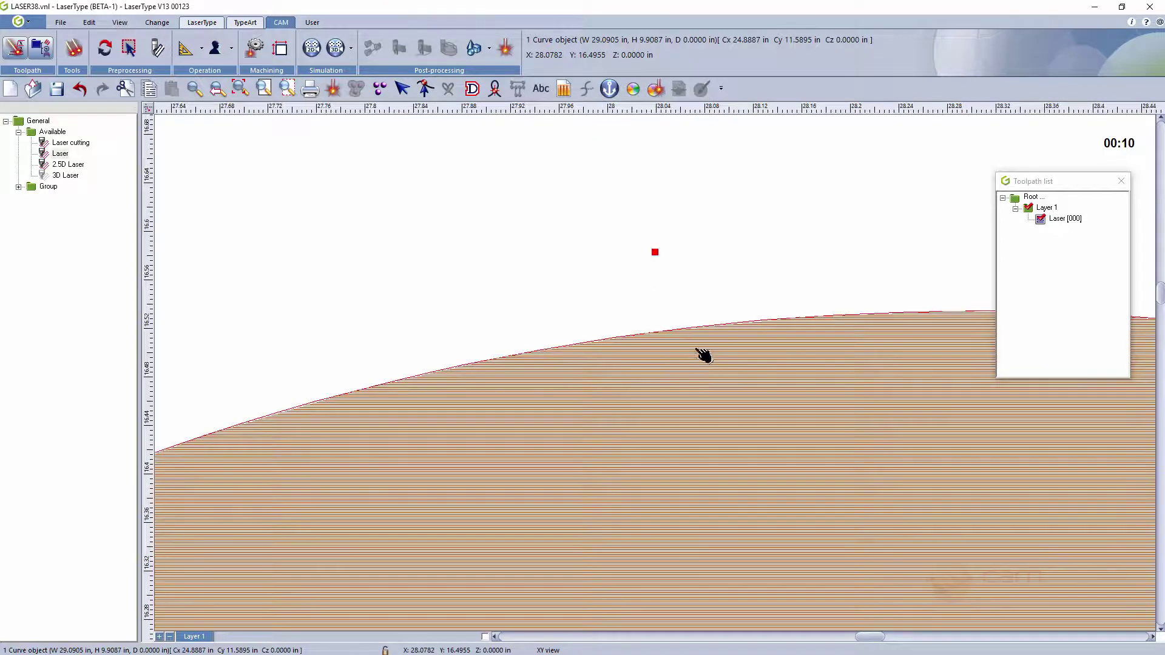
pyautogui.scroll(1, 729, 350)
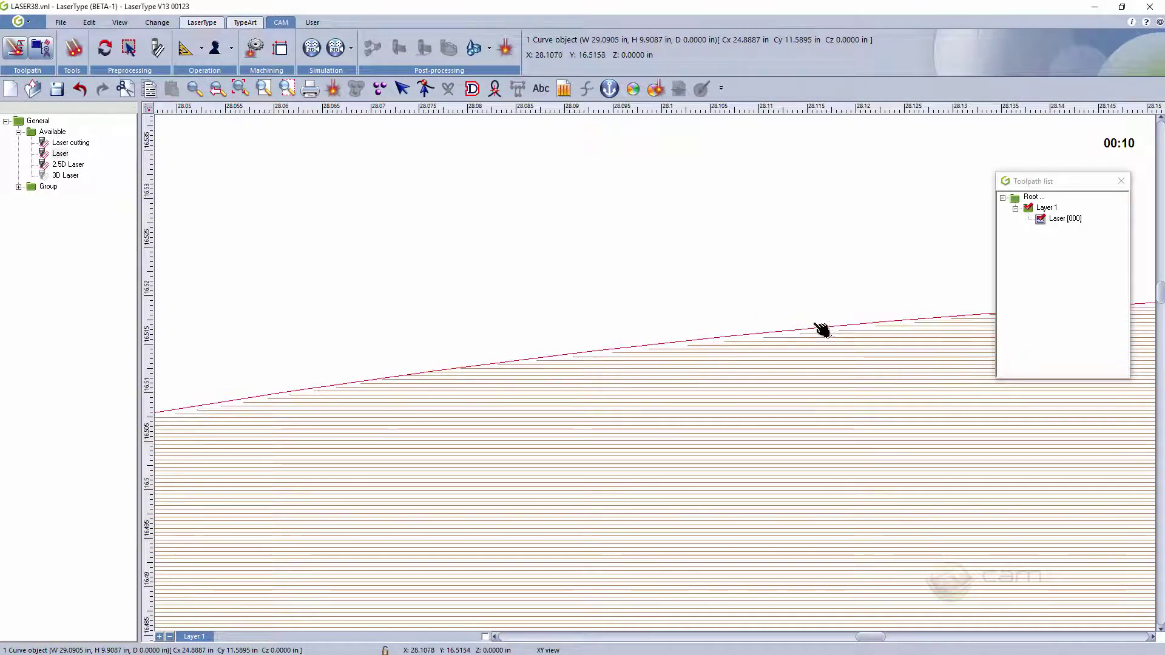
pyautogui.rightClick(1049, 220)
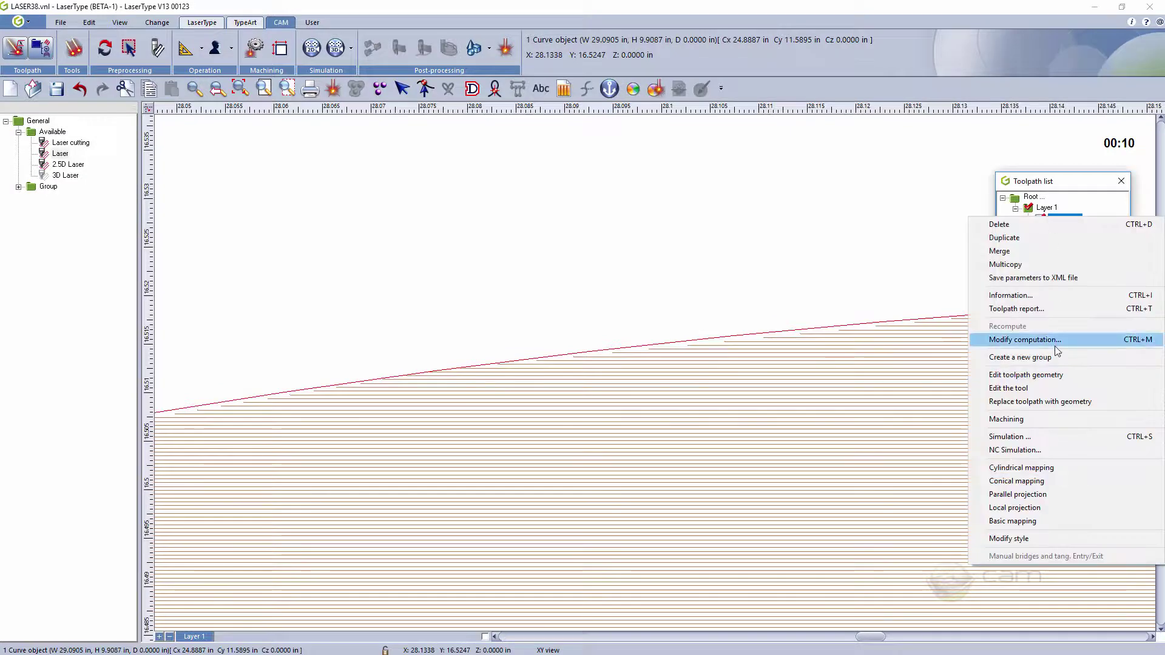
pyautogui.click(1056, 341)
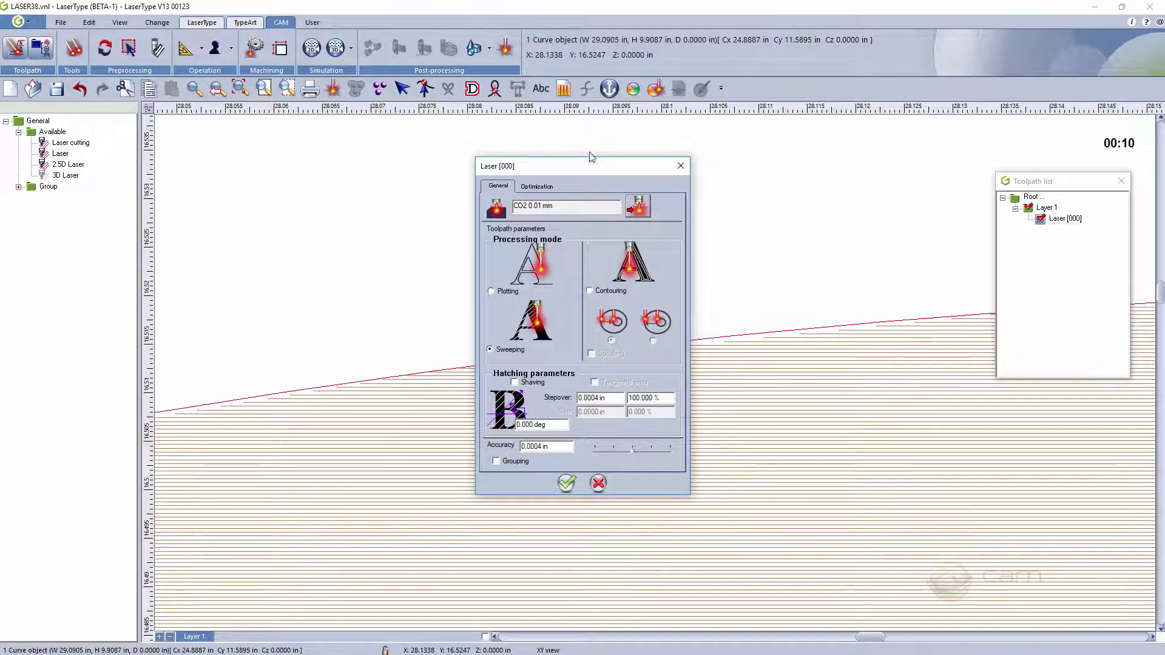
pyautogui.moveTo(586, 165); pyautogui.dragTo(323, 158)
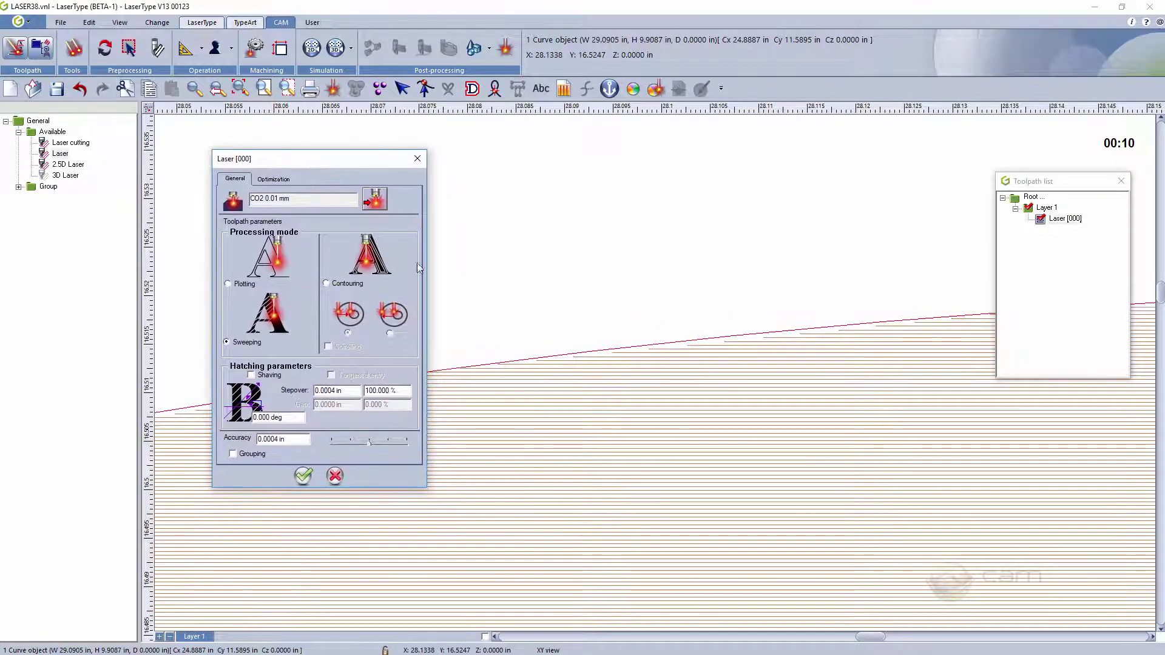
pyautogui.click(251, 376)
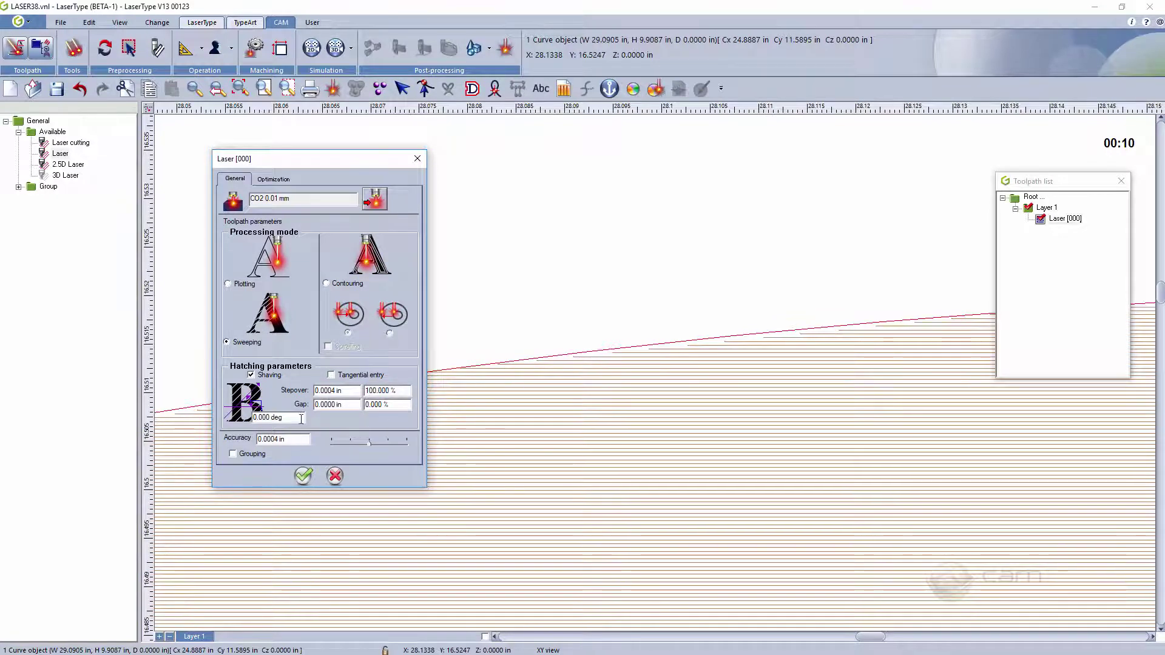
pyautogui.click(304, 476)
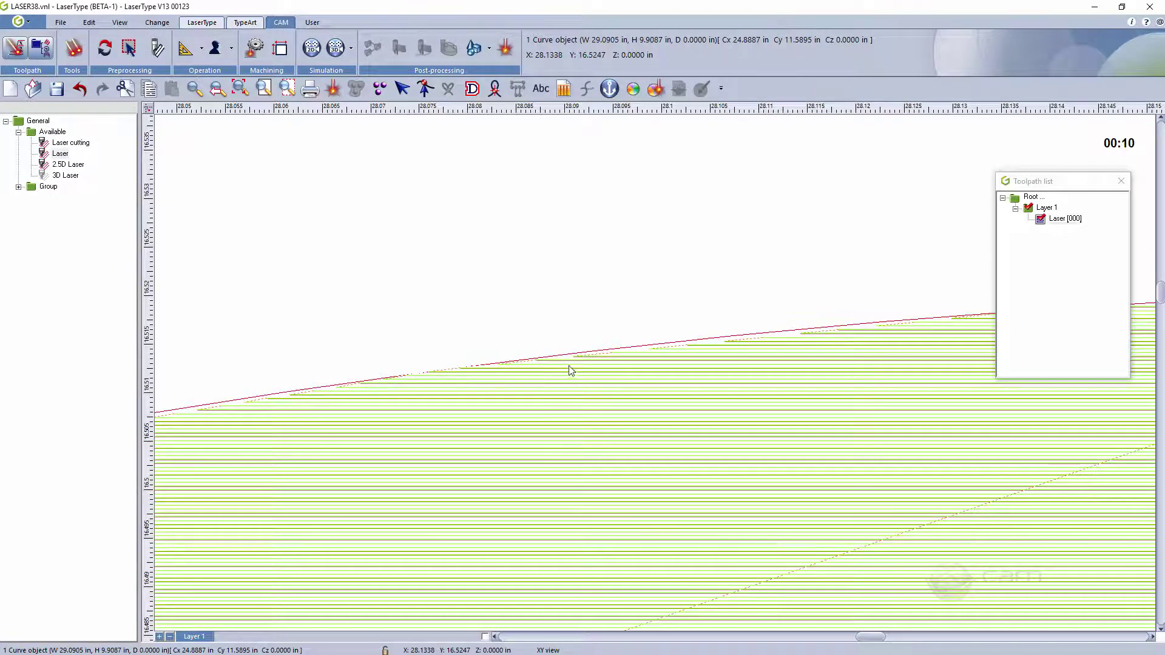
# - Recompute the arrow's laser toolpath with Continuous area optimization in place of On / Off
pyautogui.scroll(2, 570, 368)
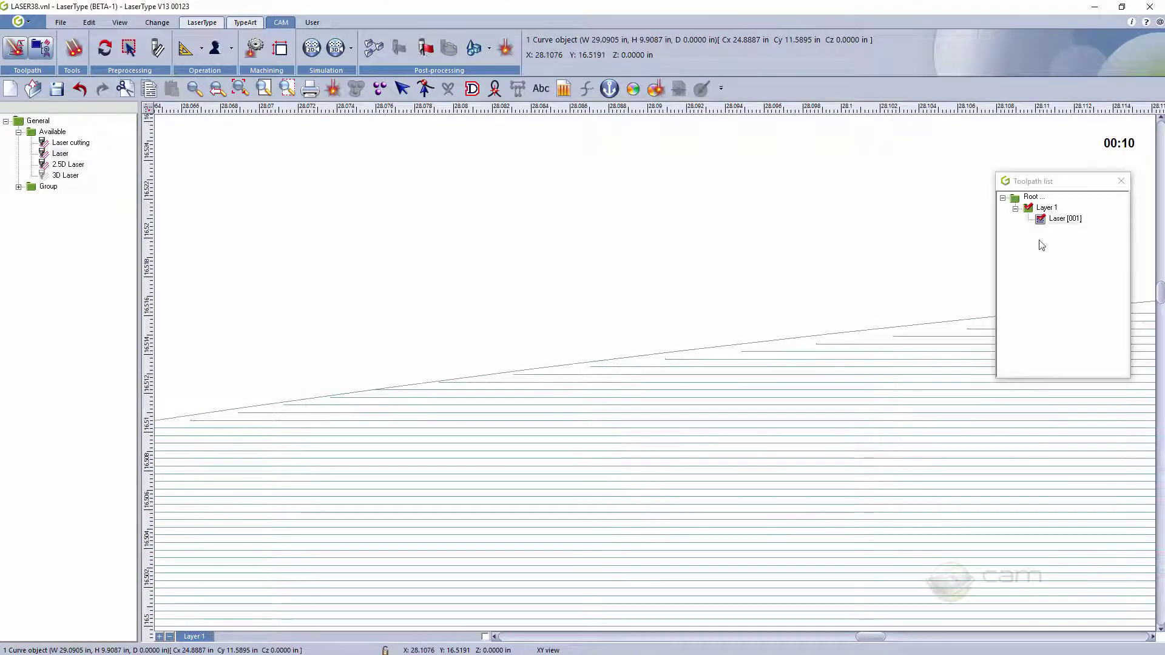
pyautogui.click(1051, 221)
pyautogui.rightClick(1052, 222)
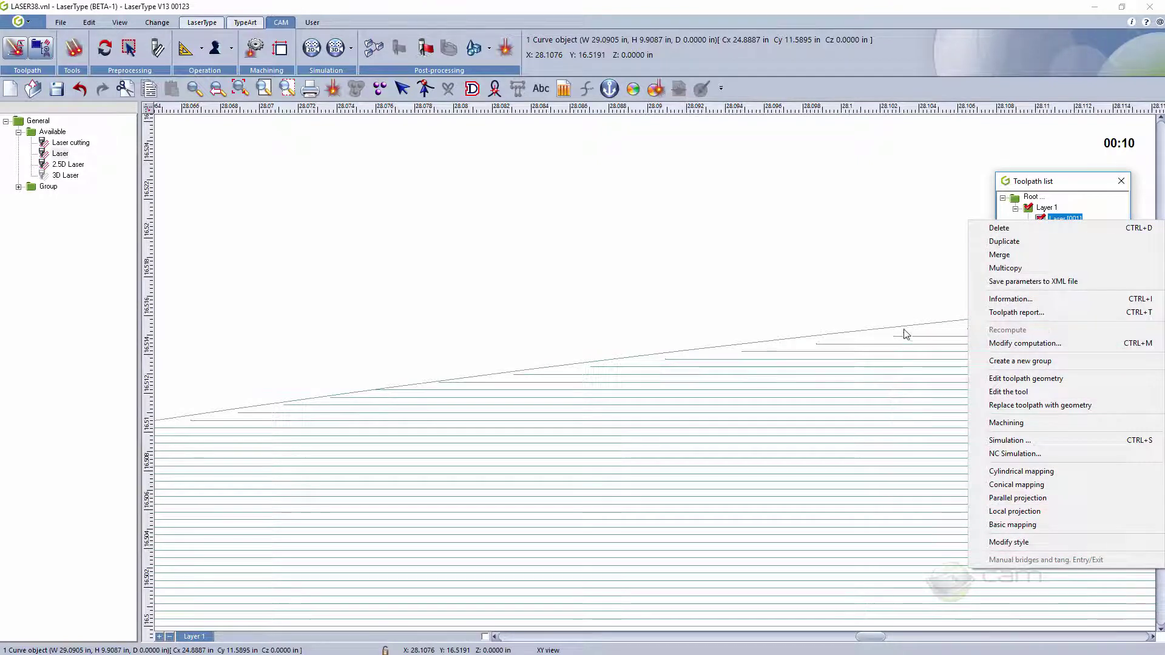
pyautogui.click(919, 332)
pyautogui.rightClick(1052, 222)
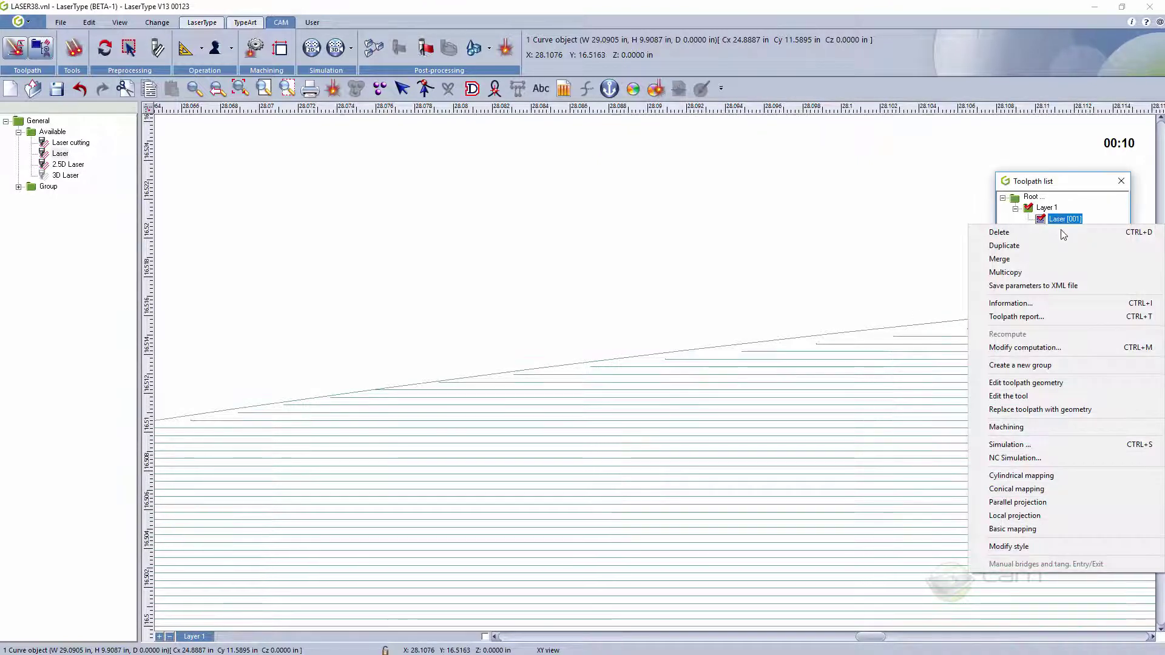
pyautogui.click(1052, 349)
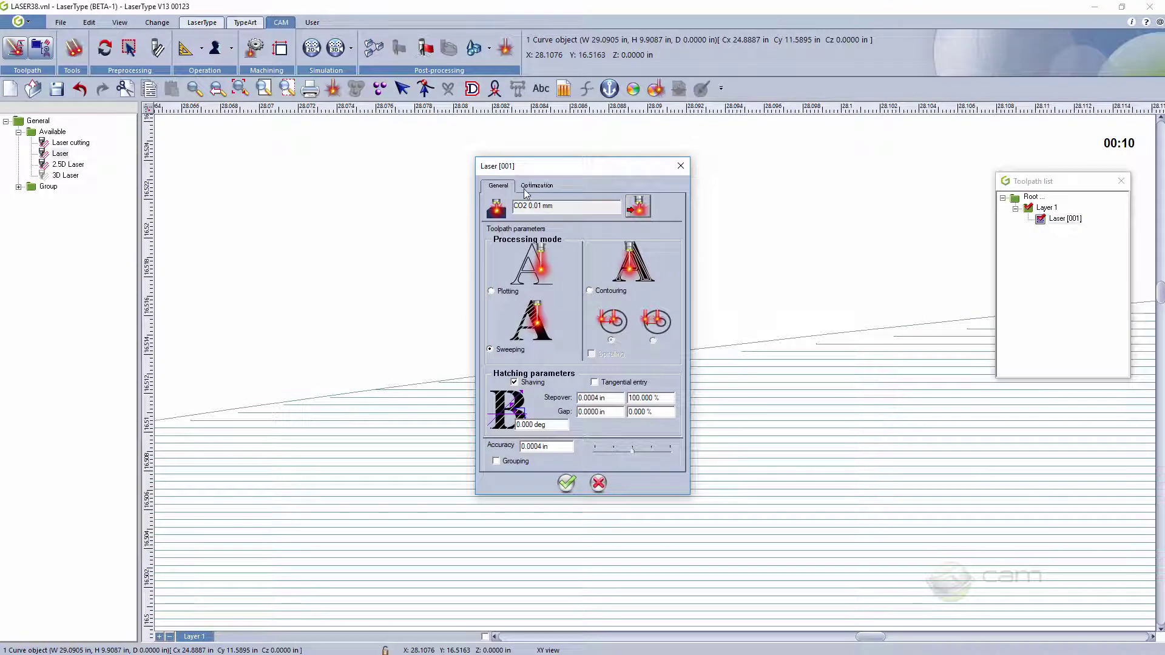
pyautogui.click(525, 188)
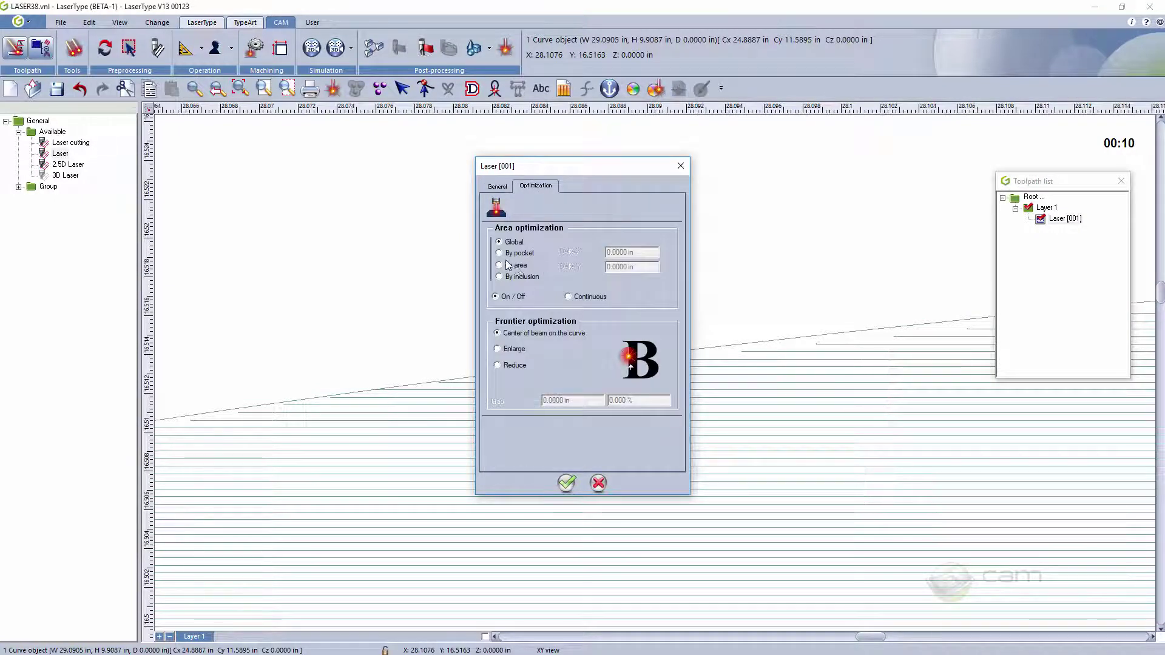
pyautogui.click(569, 297)
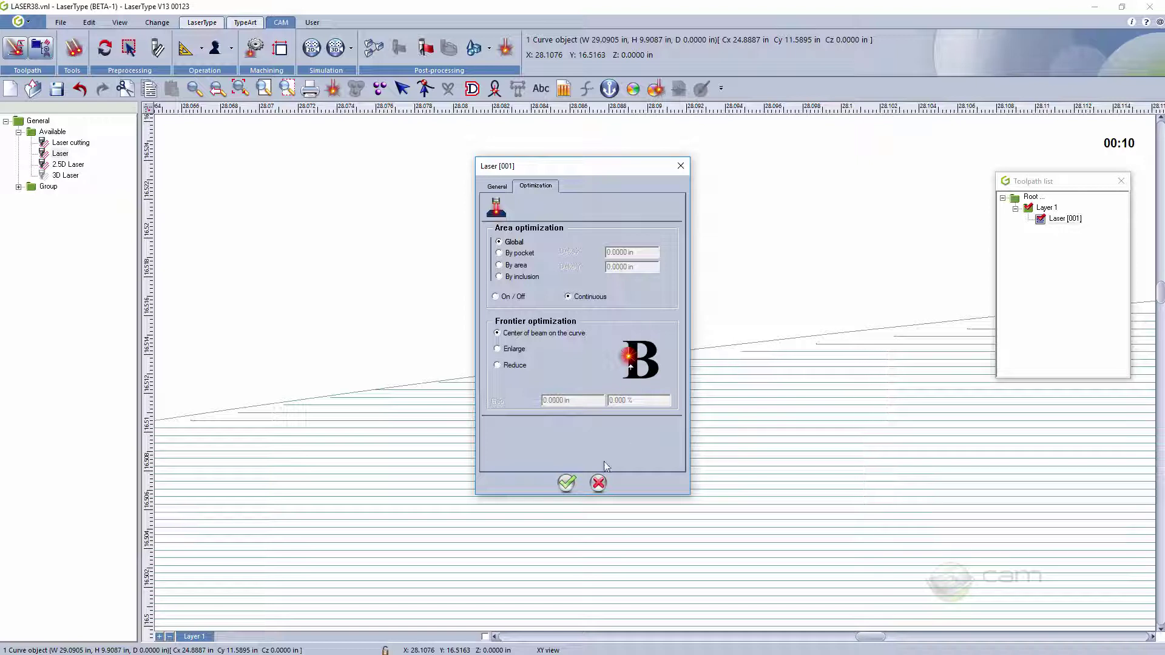
pyautogui.click(567, 484)
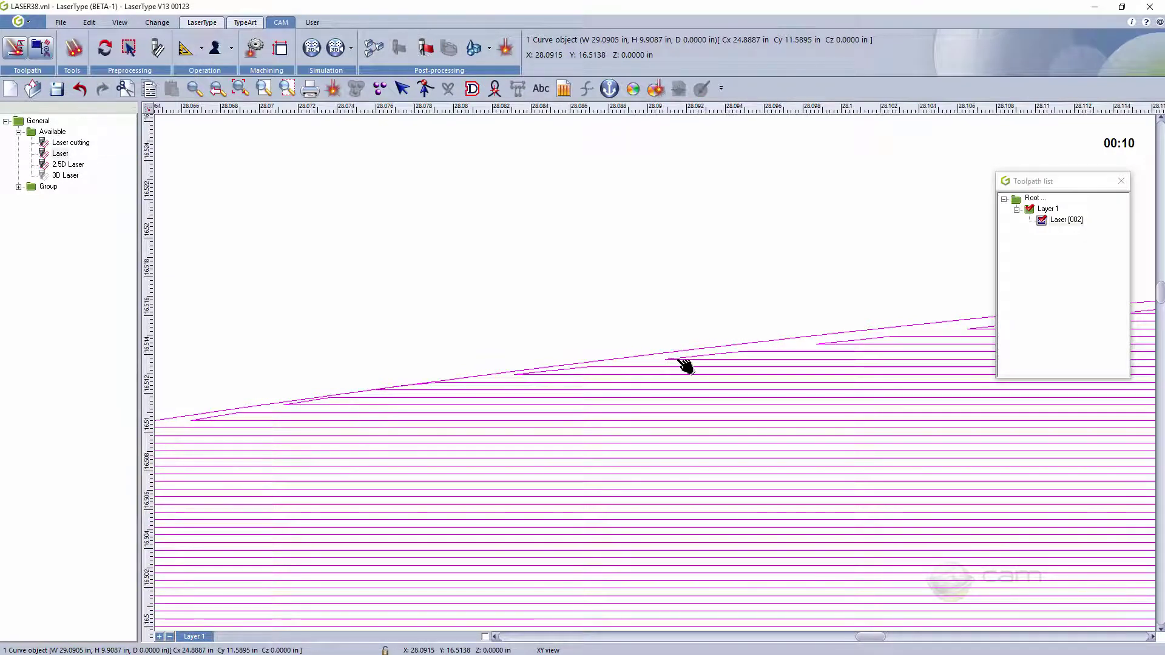
# - Run the laser toolpath's machining in Test mode with SIEMENS LASER and examine the first lines of the generated code
pyautogui.press('F5')
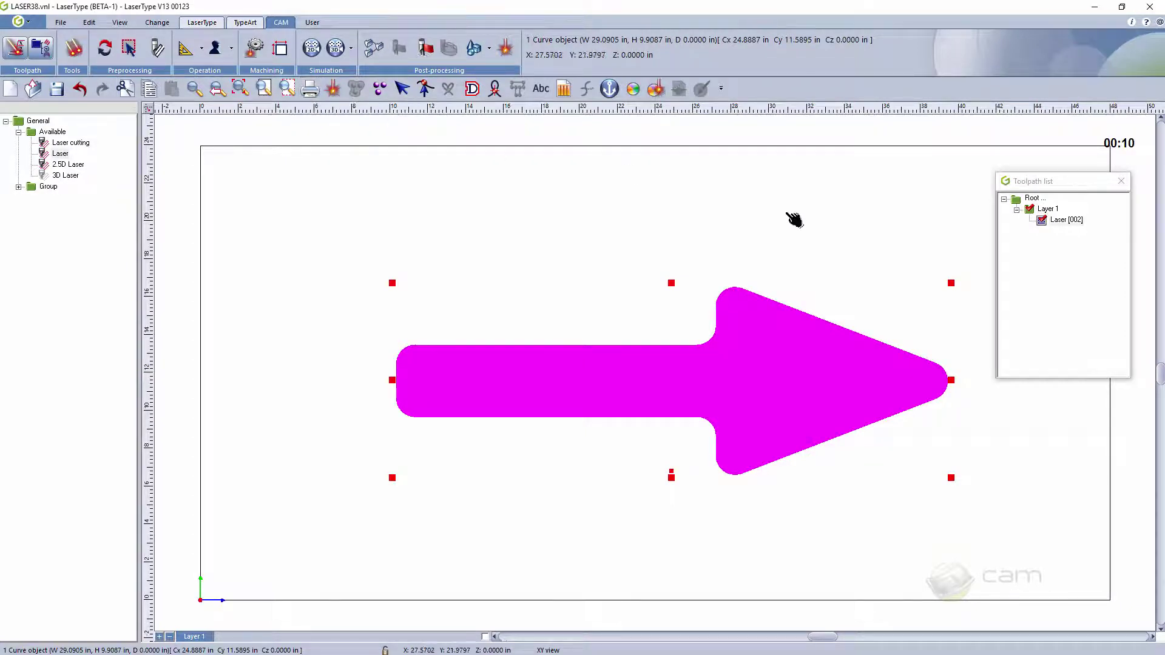
pyautogui.rightClick(1055, 225)
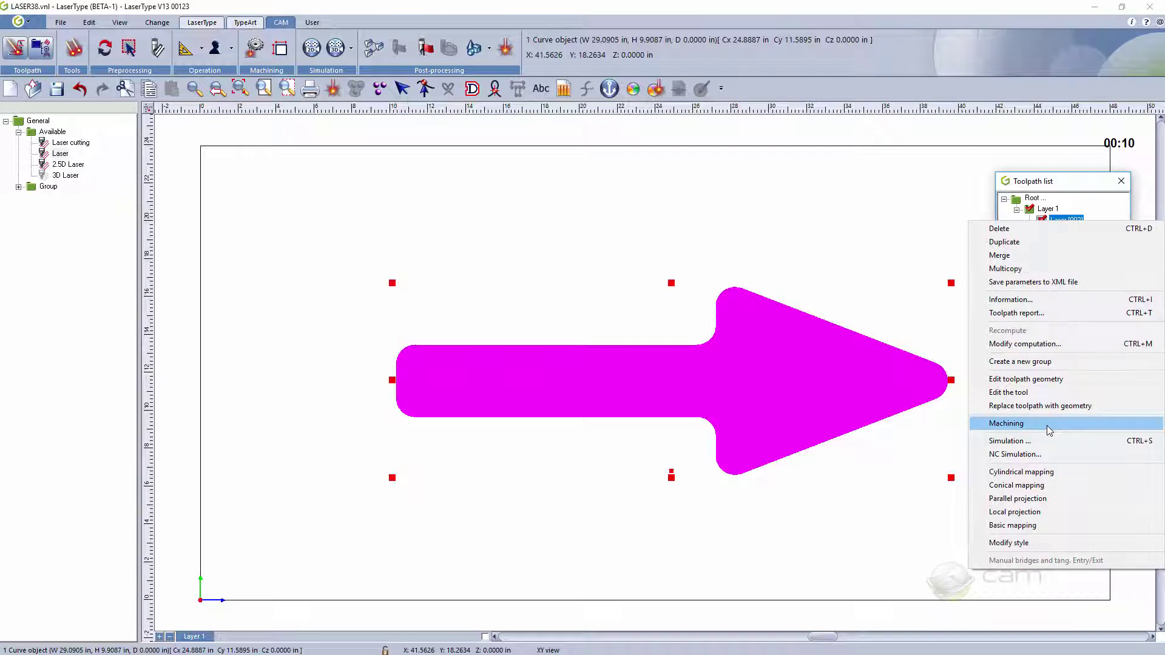
pyautogui.click(1013, 425)
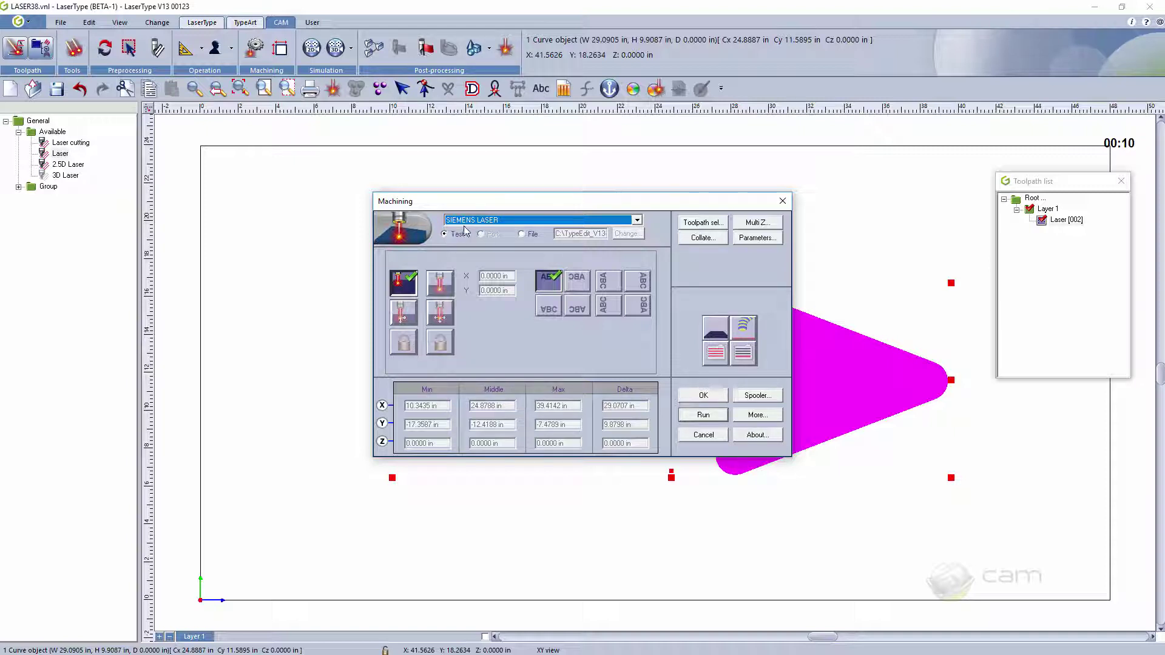
pyautogui.click(398, 289)
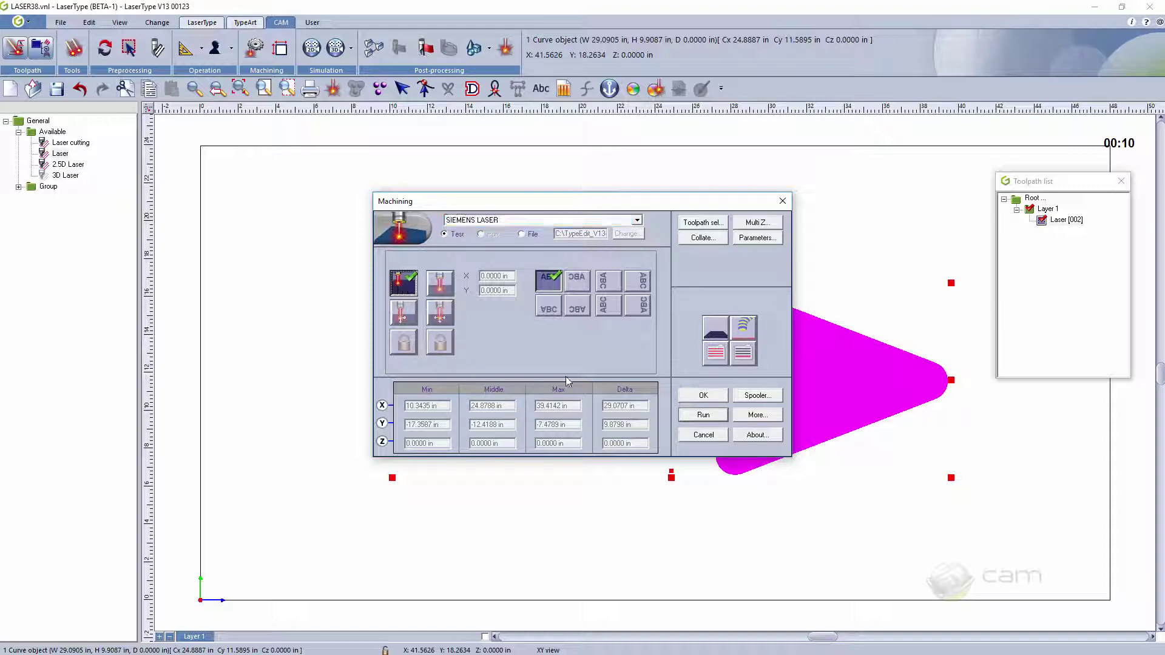
pyautogui.click(703, 416)
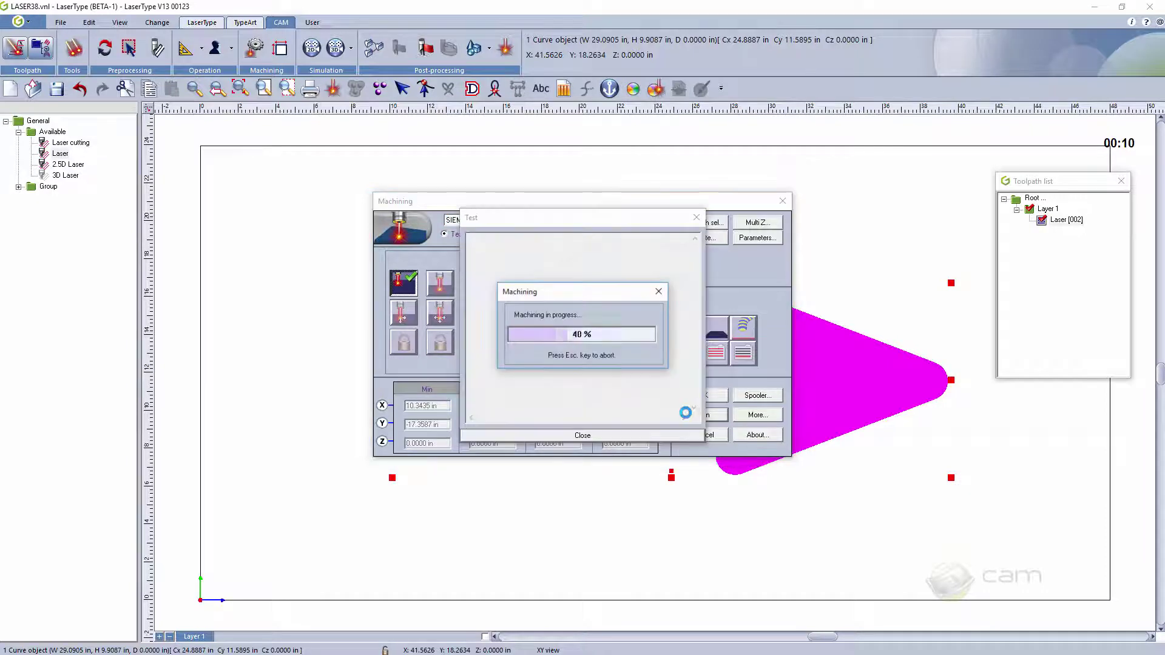
pyautogui.moveTo(692, 391); pyautogui.dragTo(708, 246)
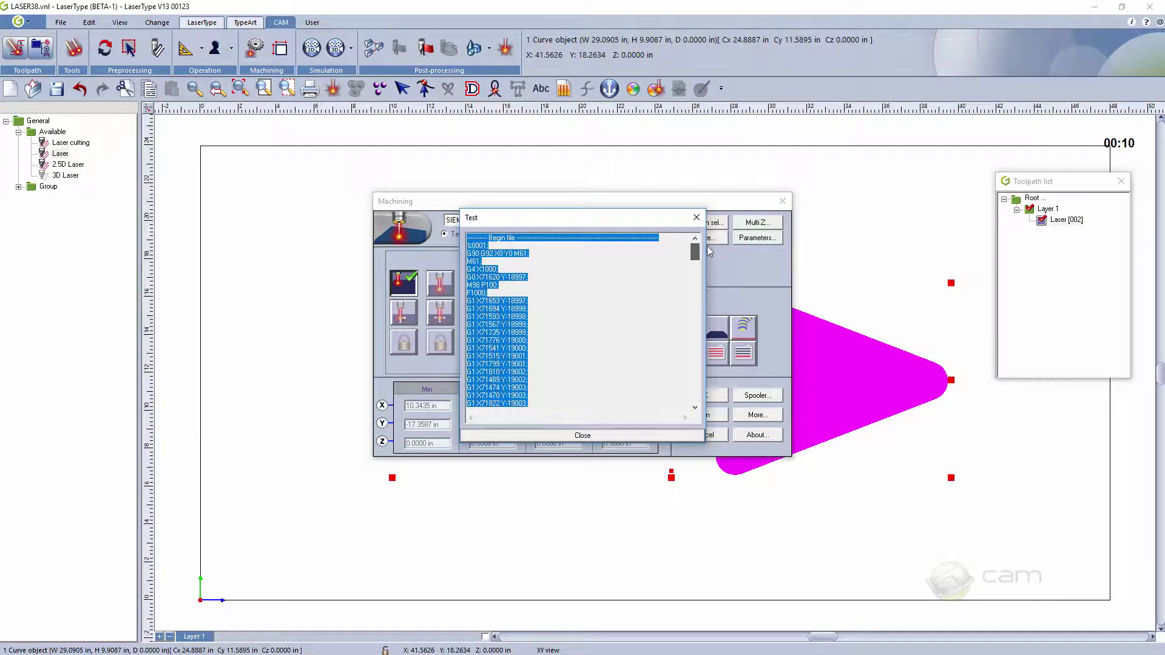
pyautogui.click(581, 298)
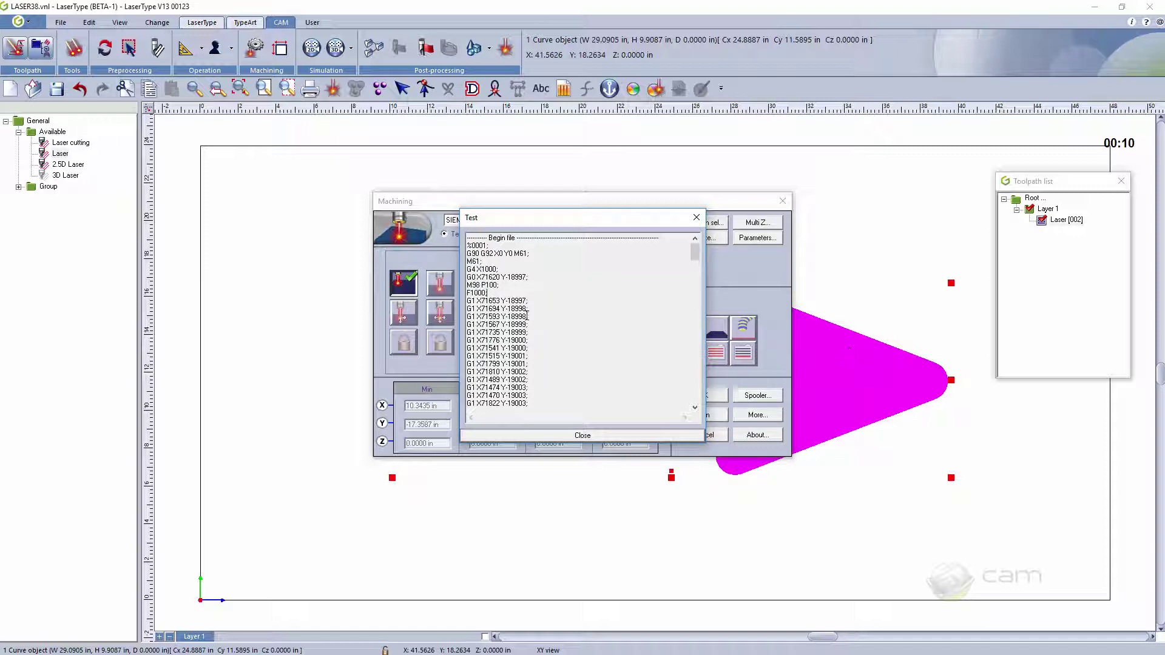
pyautogui.moveTo(478, 277); pyautogui.dragTo(539, 361)
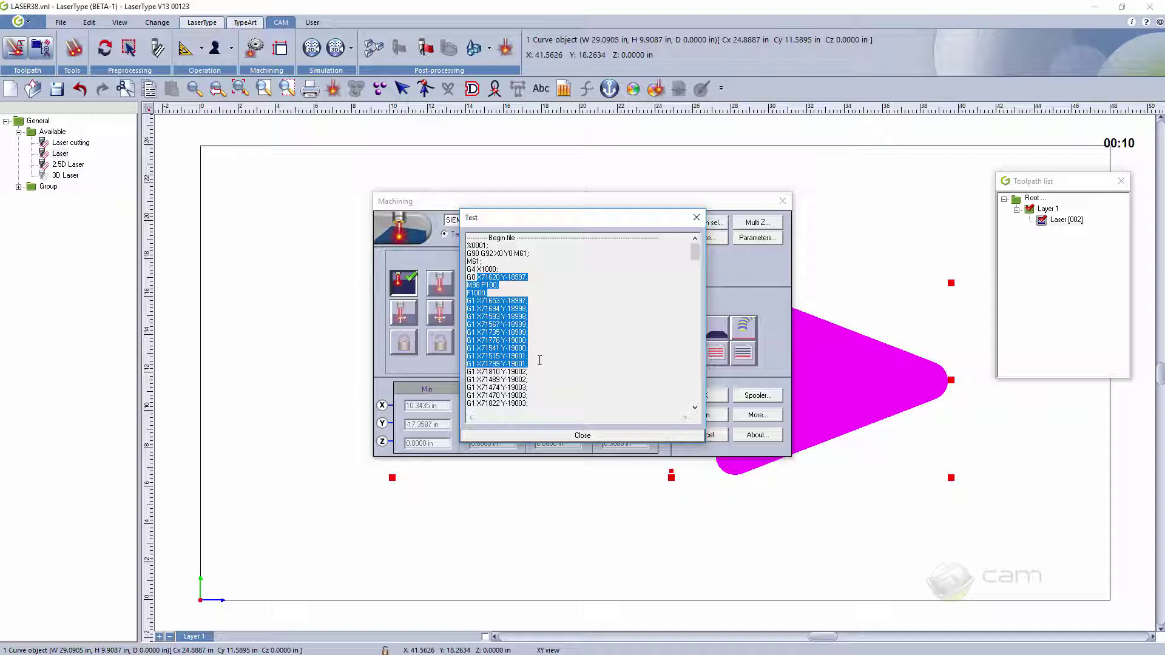